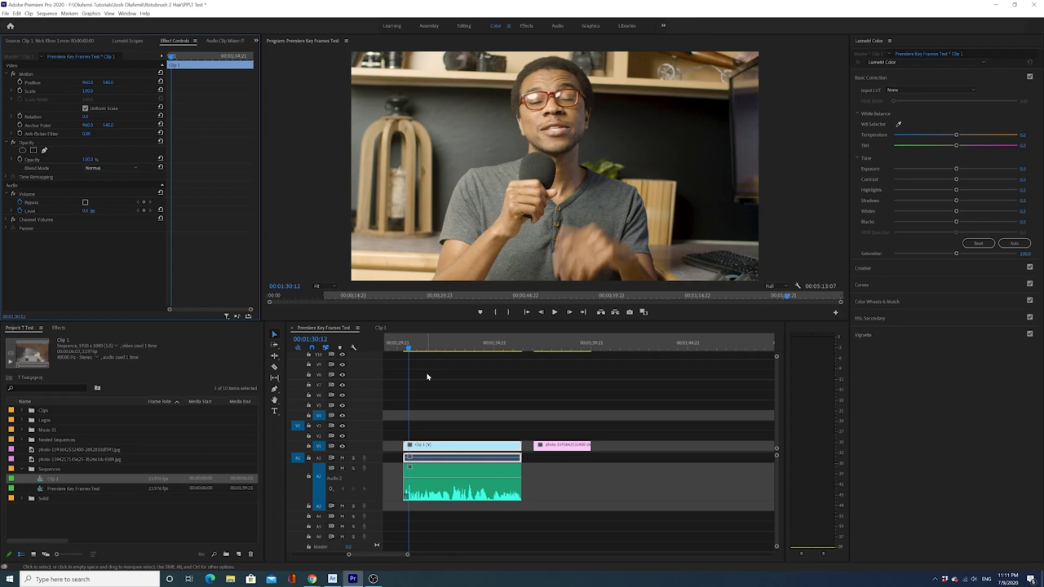
- Set Clip 1's horizontal position to -340 at the start of the clip and enable position keyframing there
{"action": "left_click", "coordinate": [413, 450]}
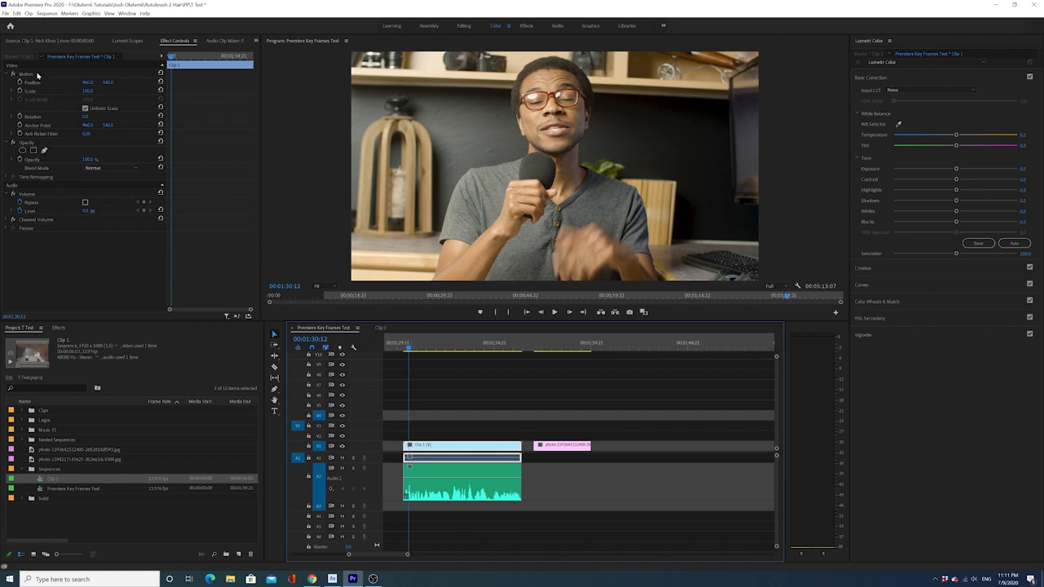
{"action": "left_click_drag", "start_coordinate": [95, 82], "coordinate": [218, 82]}
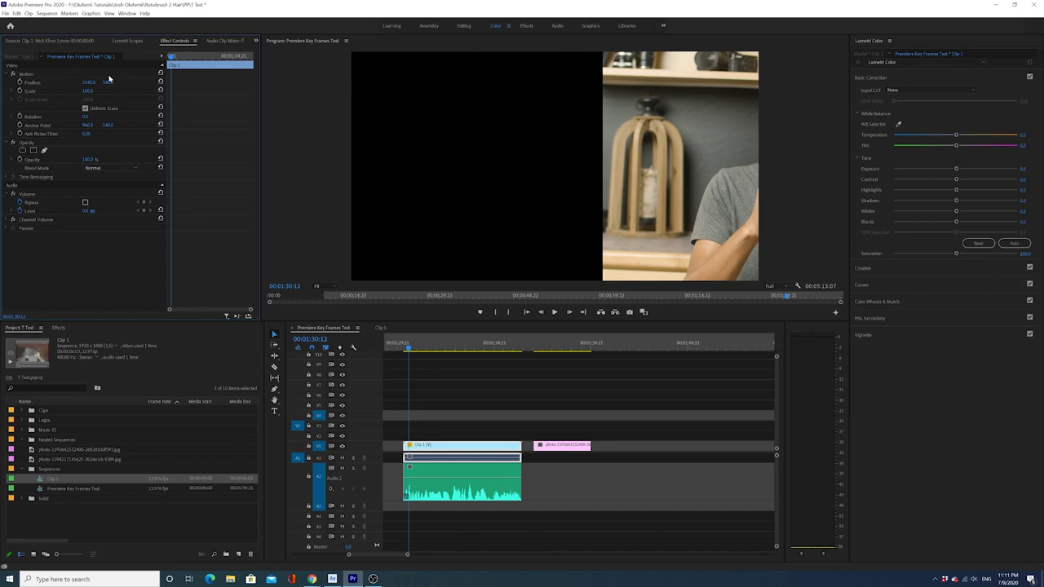
{"action": "left_click_drag", "start_coordinate": [95, 82], "coordinate": [53, 82]}
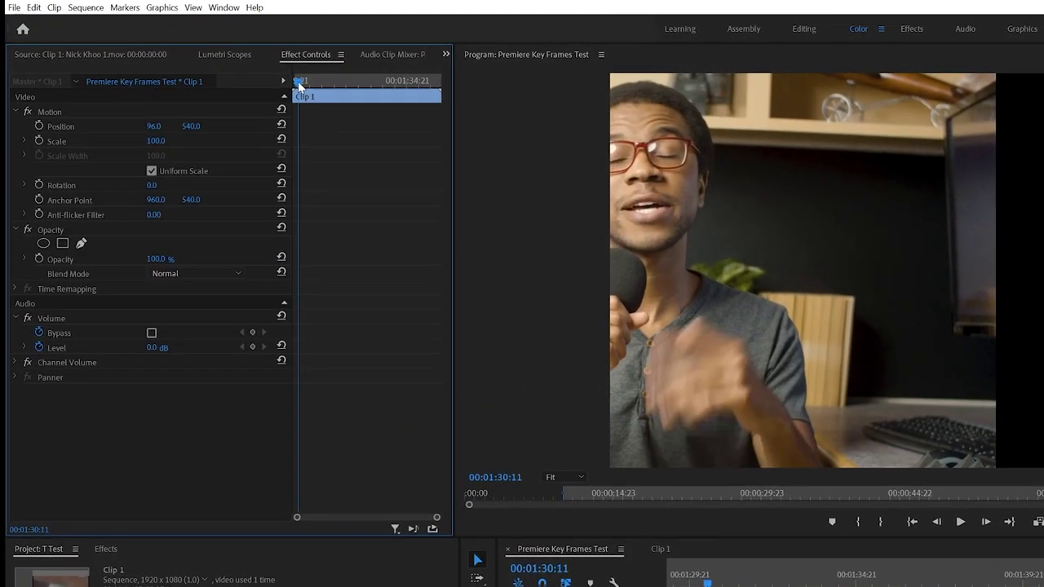
{"action": "left_click_drag", "start_coordinate": [314, 87], "coordinate": [292, 118]}
{"action": "mouse_move", "coordinate": [181, 132]}
{"action": "left_mouse_down"}
{"action": "mouse_move", "coordinate": [17, 132]}
{"action": "mouse_move", "coordinate": [179, 130]}
{"action": "left_mouse_up"}
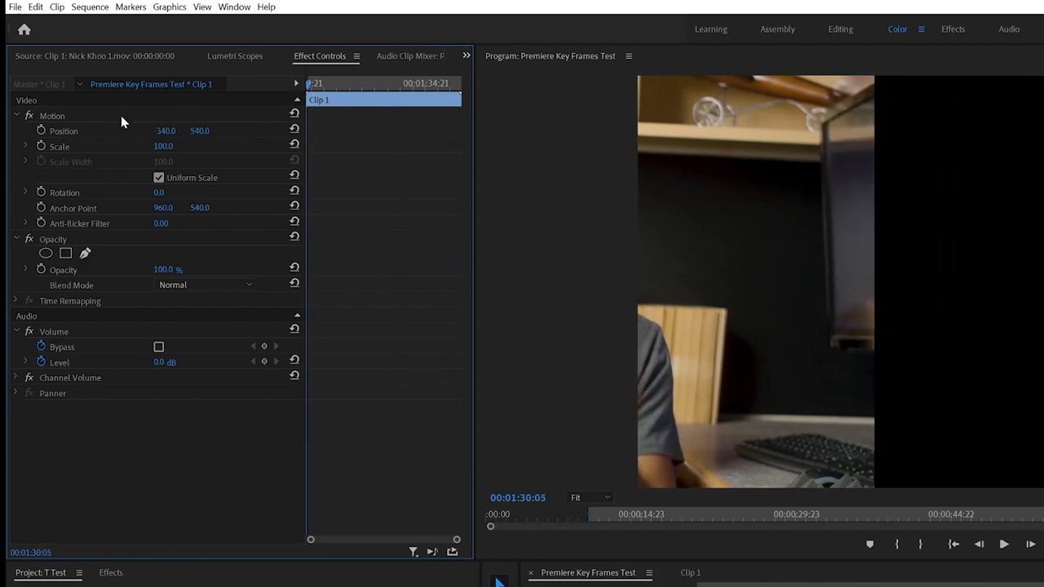
{"action": "key", "text": "ctrl+s"}
{"action": "left_click", "coordinate": [42, 131]}
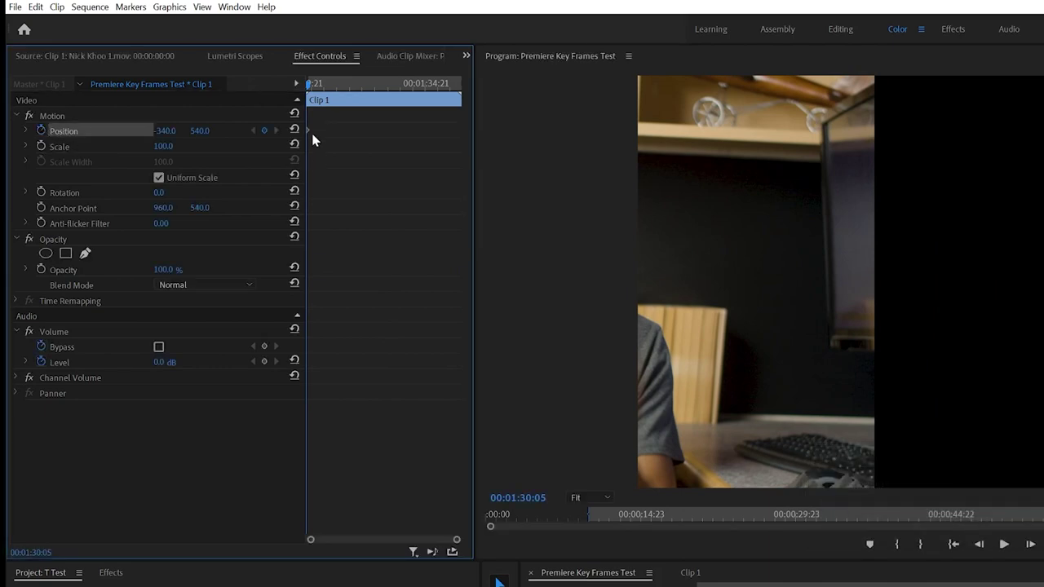
- Add a second position keyframe at 00:01:35:18 with a horizontal position of about 2015, past the frame's right side
{"action": "left_click_drag", "start_coordinate": [308, 131], "coordinate": [249, 148]}
{"action": "left_click_drag", "start_coordinate": [313, 87], "coordinate": [450, 96]}
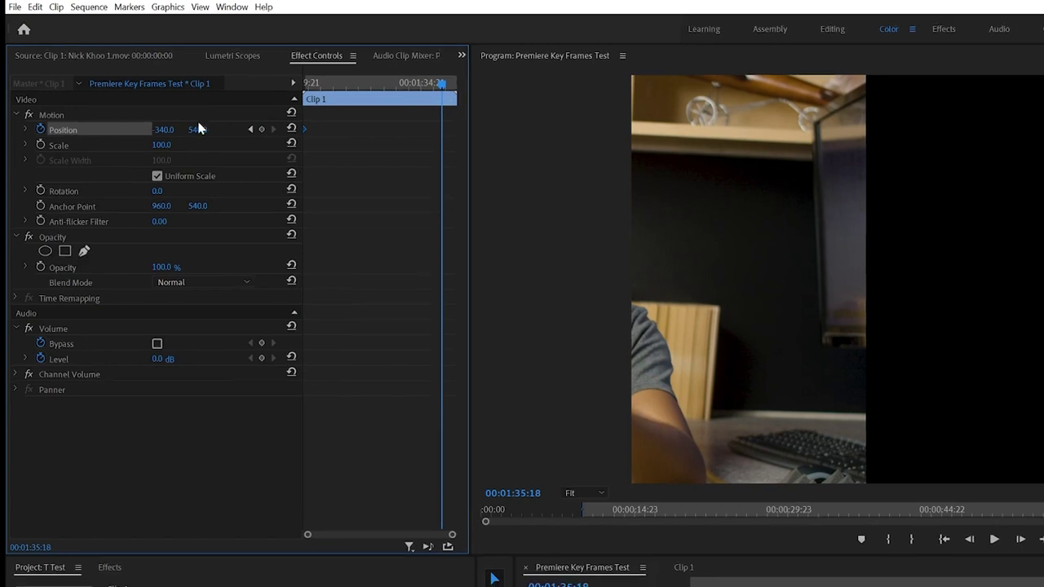
{"action": "left_click_drag", "start_coordinate": [164, 131], "coordinate": [978, 120]}
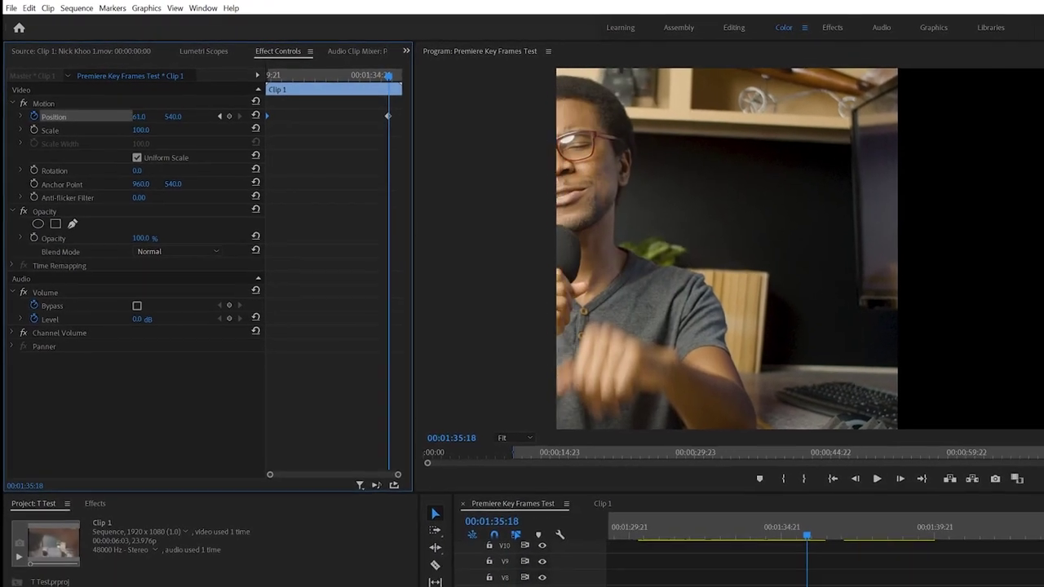
{"action": "left_click_drag", "start_coordinate": [127, 107], "coordinate": [658, 107]}
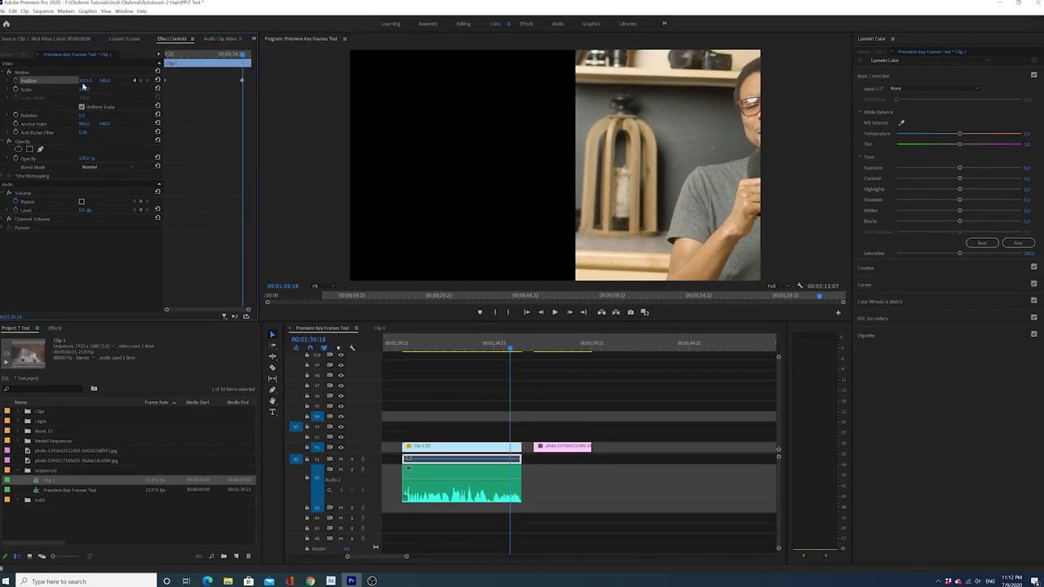
- Play Clip 1 from its start to preview the sideways position animation
{"action": "left_click_drag", "start_coordinate": [183, 55], "coordinate": [155, 61]}
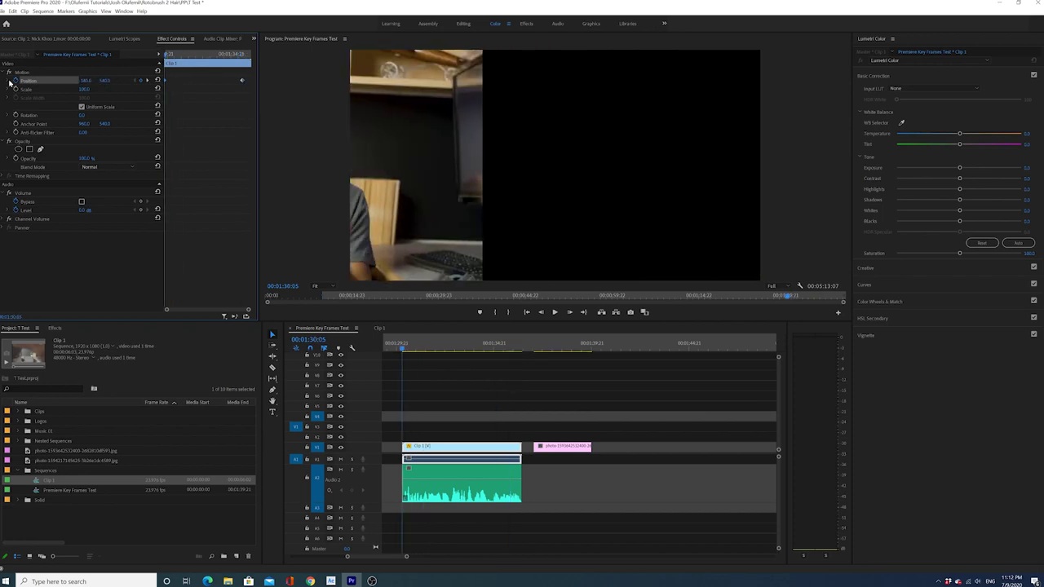
{"action": "left_click", "coordinate": [11, 71]}
{"action": "key", "text": "space"}
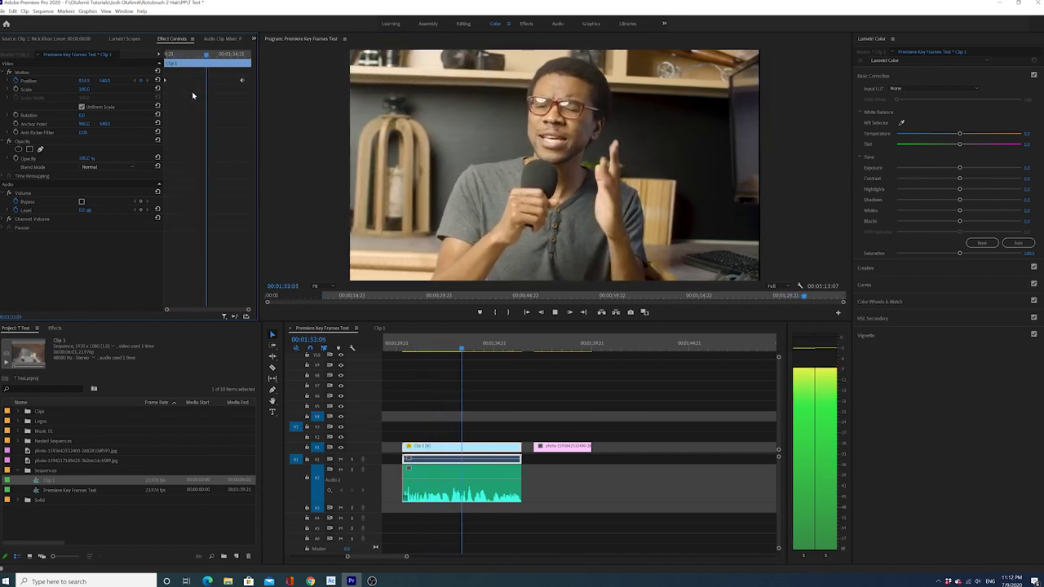
{"action": "left_click", "coordinate": [231, 58]}
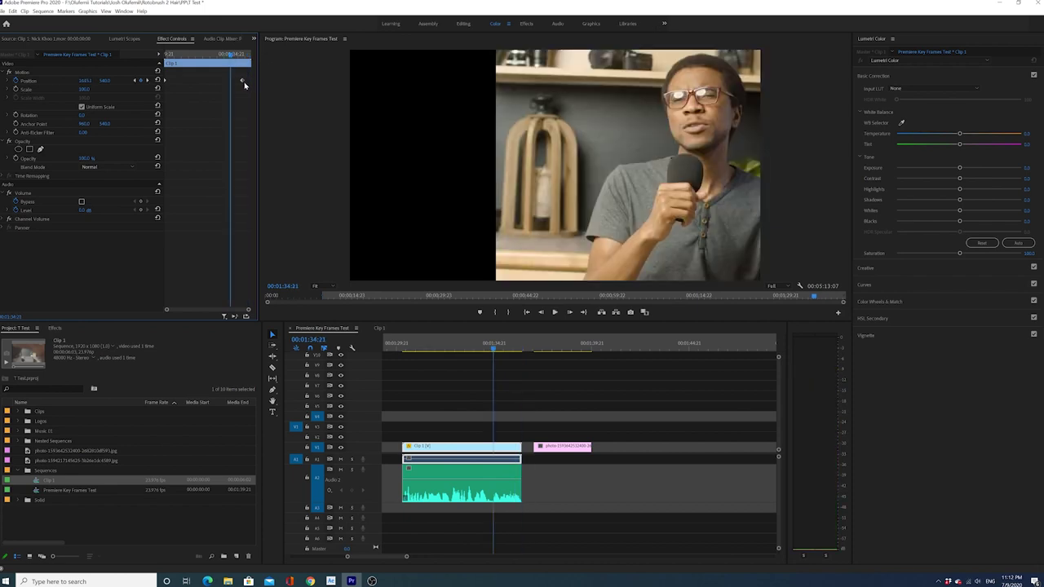
- Move the ending position keyframe earlier to about 00:01:32 and play back the faster slide from the clip's start
{"action": "left_click_drag", "start_coordinate": [244, 83], "coordinate": [160, 62]}
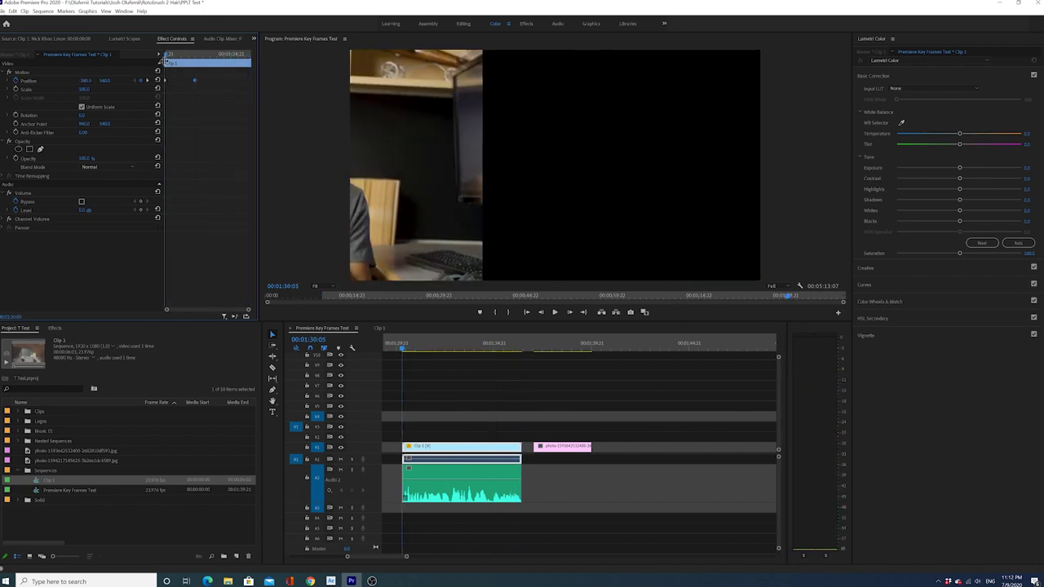
{"action": "key", "text": "space"}
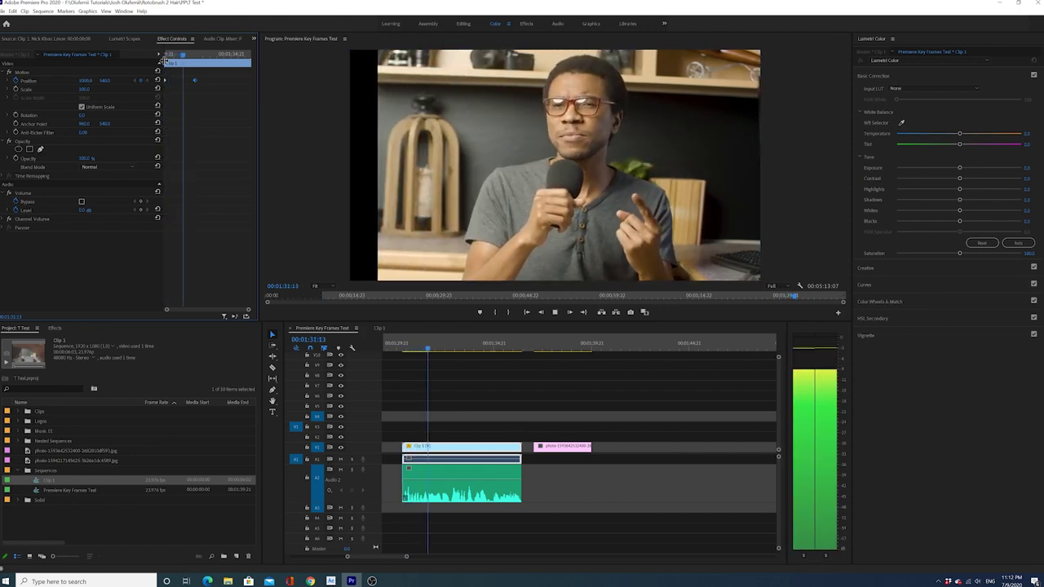
{"action": "key", "text": "space"}
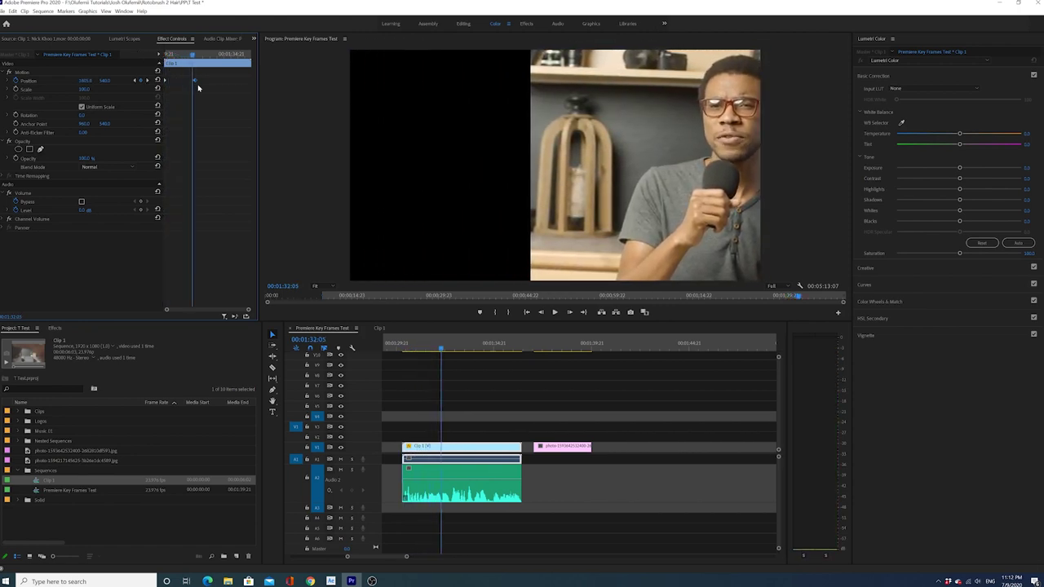
- Move the ending position keyframe to the end of Clip 1 and preview the slower slide
{"action": "left_click_drag", "start_coordinate": [196, 82], "coordinate": [261, 86]}
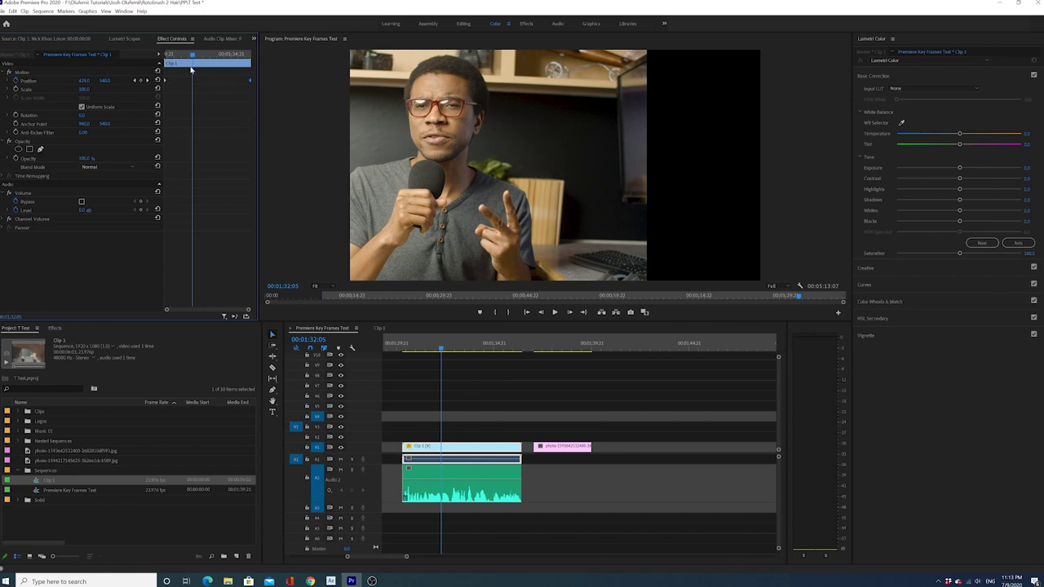
{"action": "left_click_drag", "start_coordinate": [191, 71], "coordinate": [190, 75]}
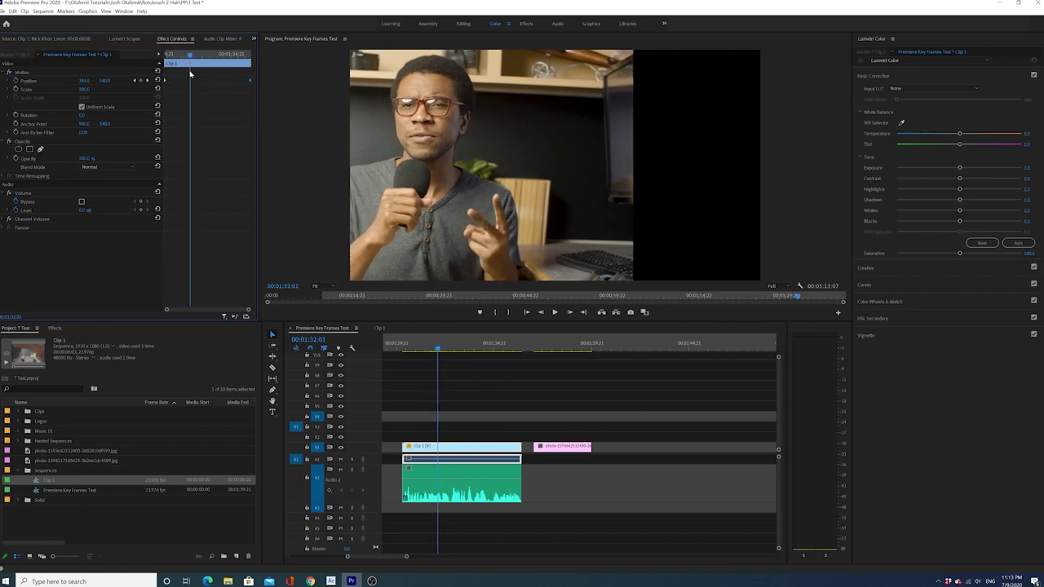
{"action": "key", "text": "space"}
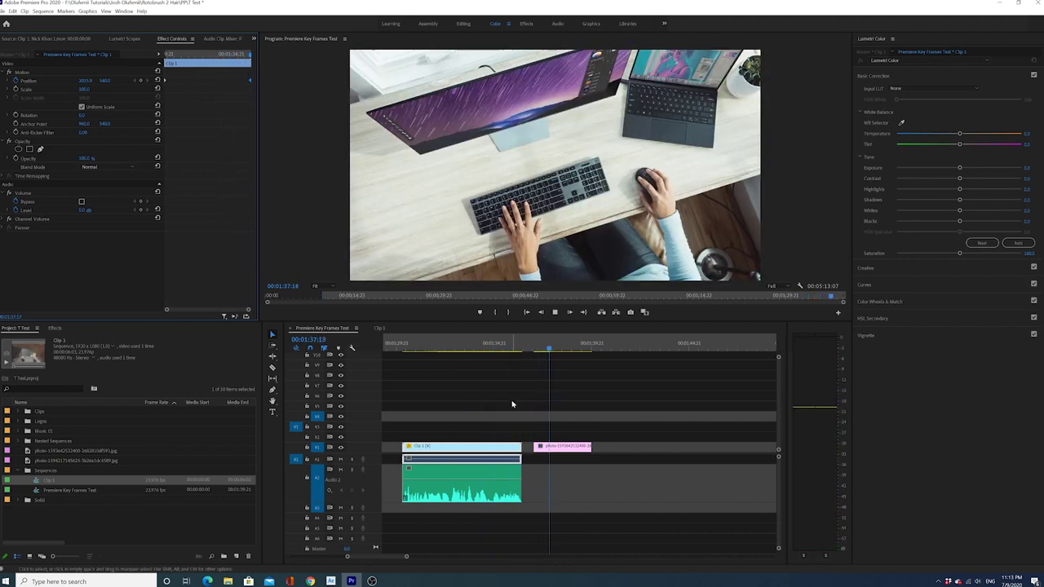
{"action": "left_click_drag", "start_coordinate": [513, 346], "coordinate": [467, 355]}
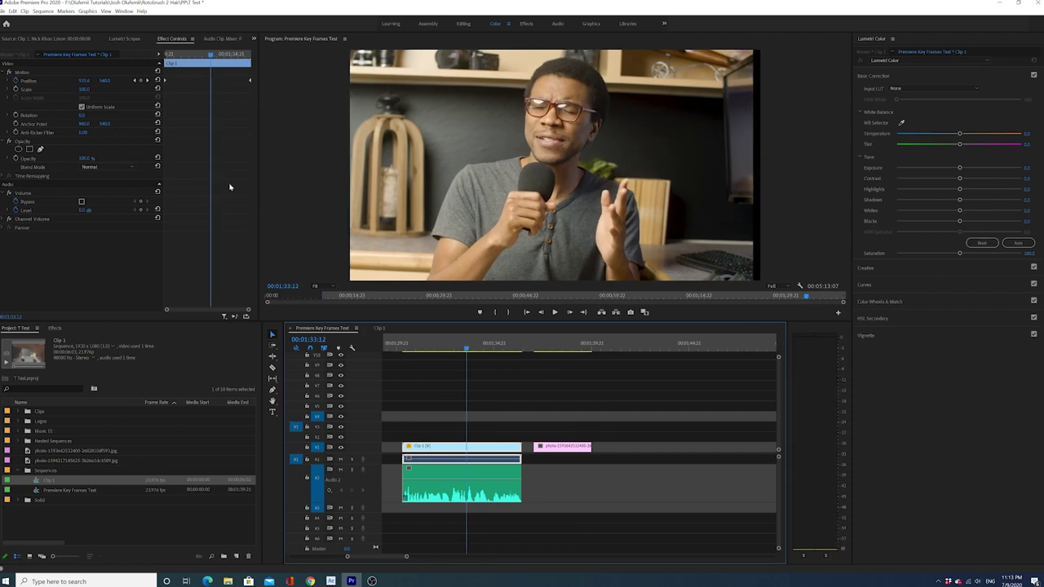
- Remove all position keyframes from Clip 1 and reset its position to the default 960, 540
{"action": "left_click", "coordinate": [17, 81]}
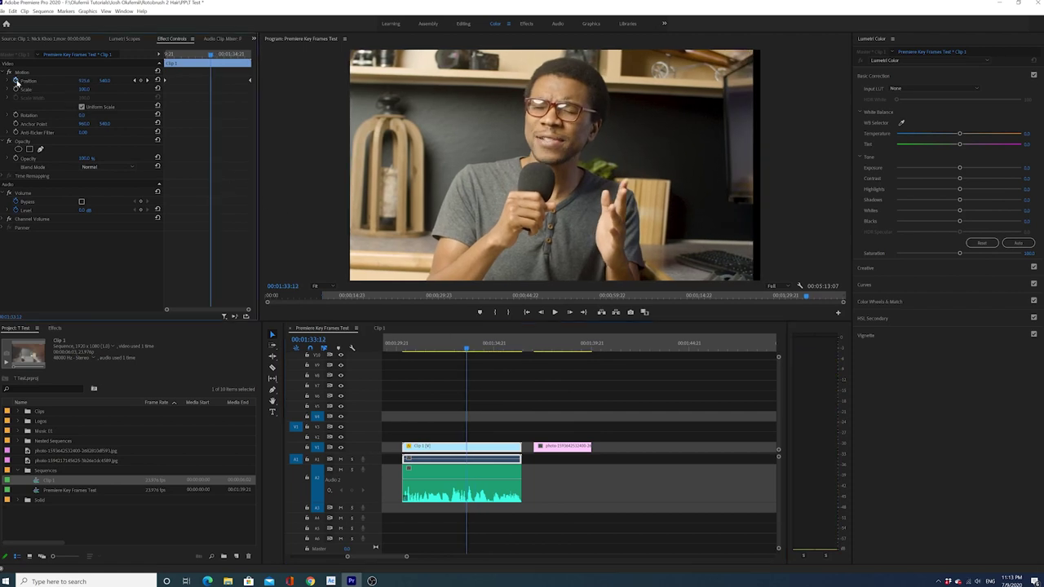
{"action": "left_click", "coordinate": [544, 300]}
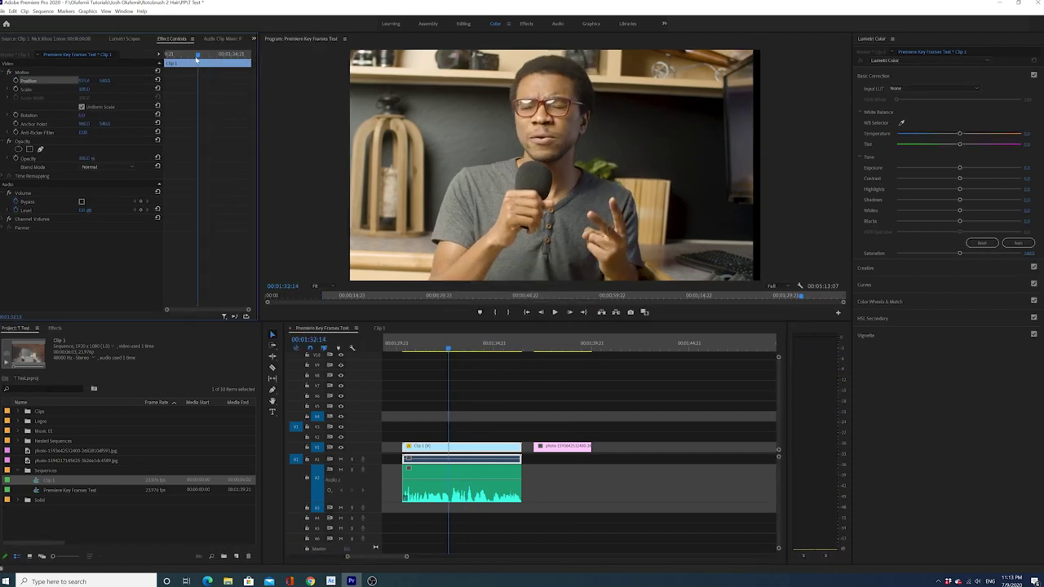
{"action": "left_click", "coordinate": [160, 81]}
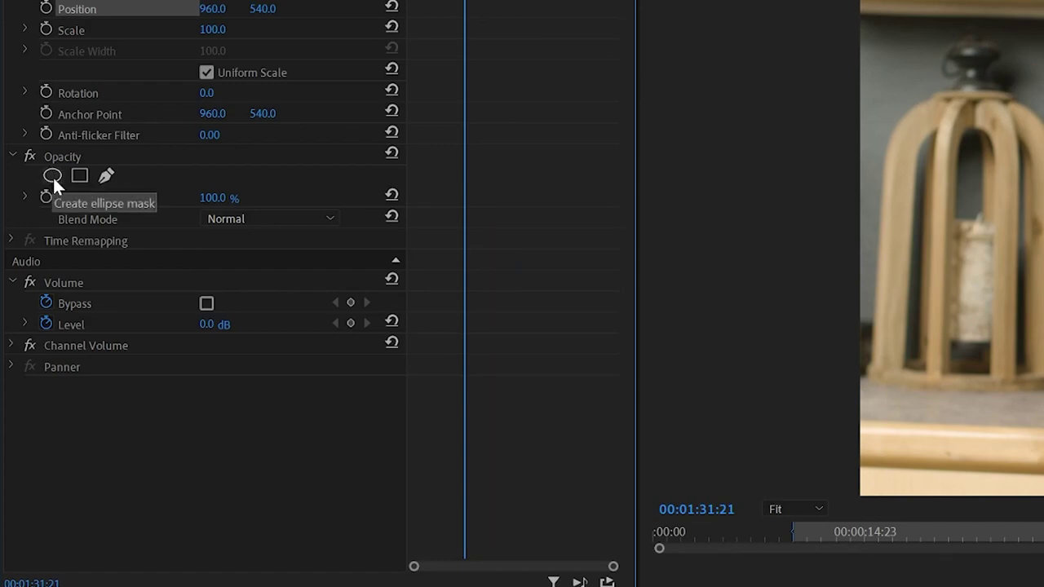
- Add an ellipse opacity mask to Clip 1 and reshape it into a near-full-height circle around the speaker
{"action": "left_click", "coordinate": [52, 175]}
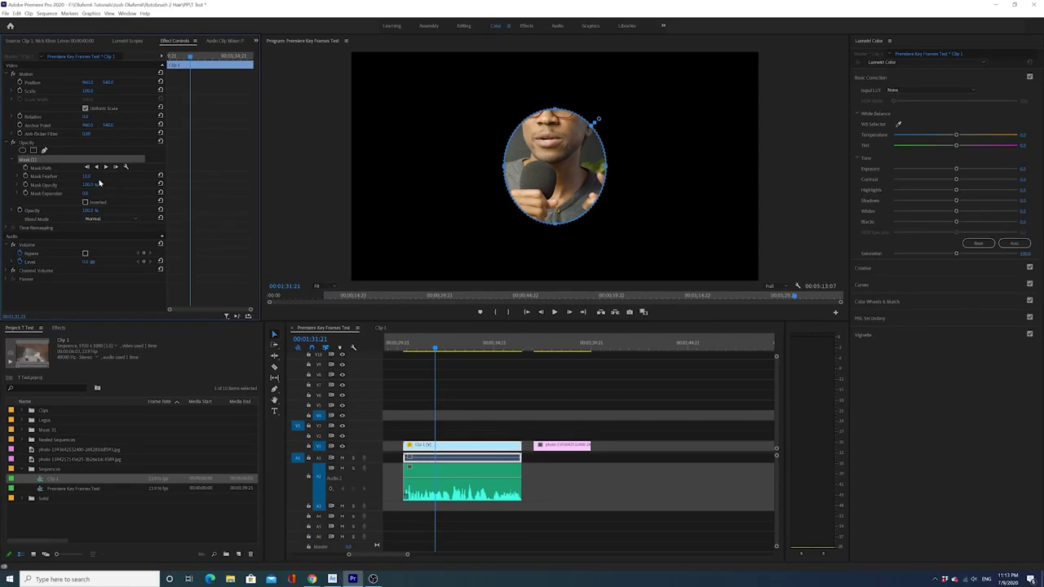
{"action": "left_click_drag", "start_coordinate": [554, 111], "coordinate": [553, 56]}
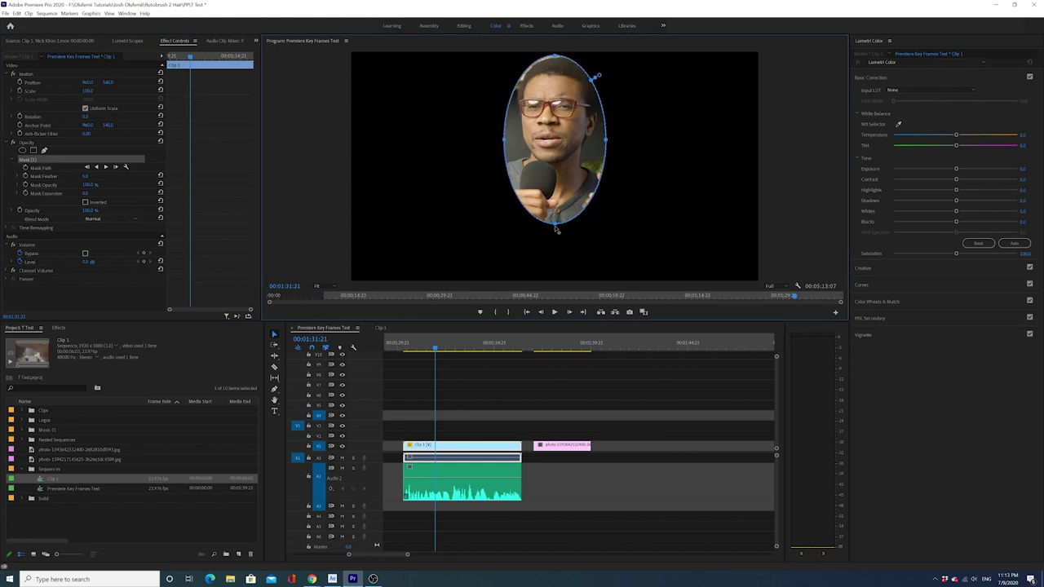
{"action": "left_click_drag", "start_coordinate": [555, 229], "coordinate": [557, 280]}
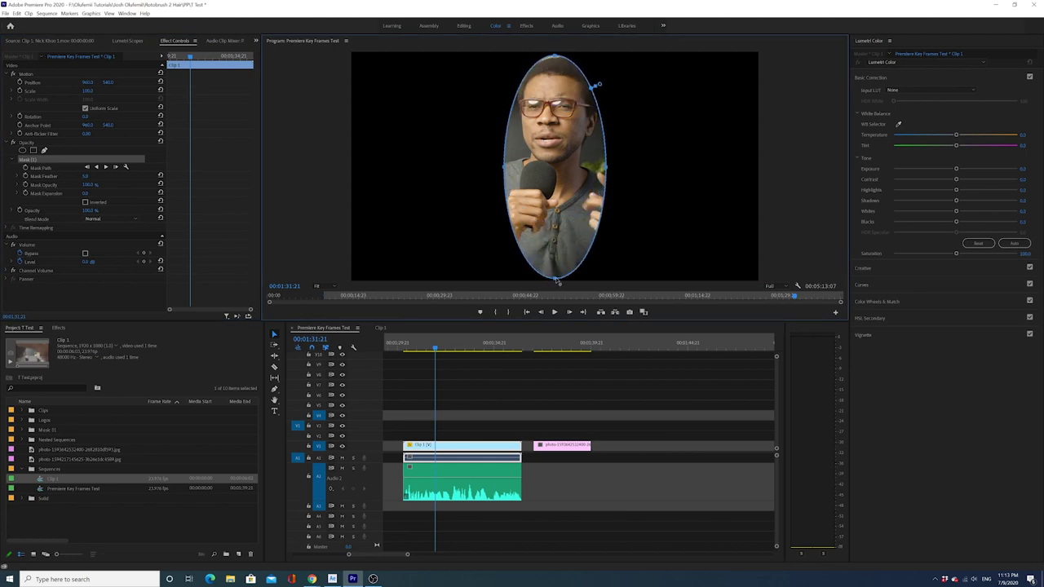
{"action": "left_click_drag", "start_coordinate": [607, 169], "coordinate": [689, 170]}
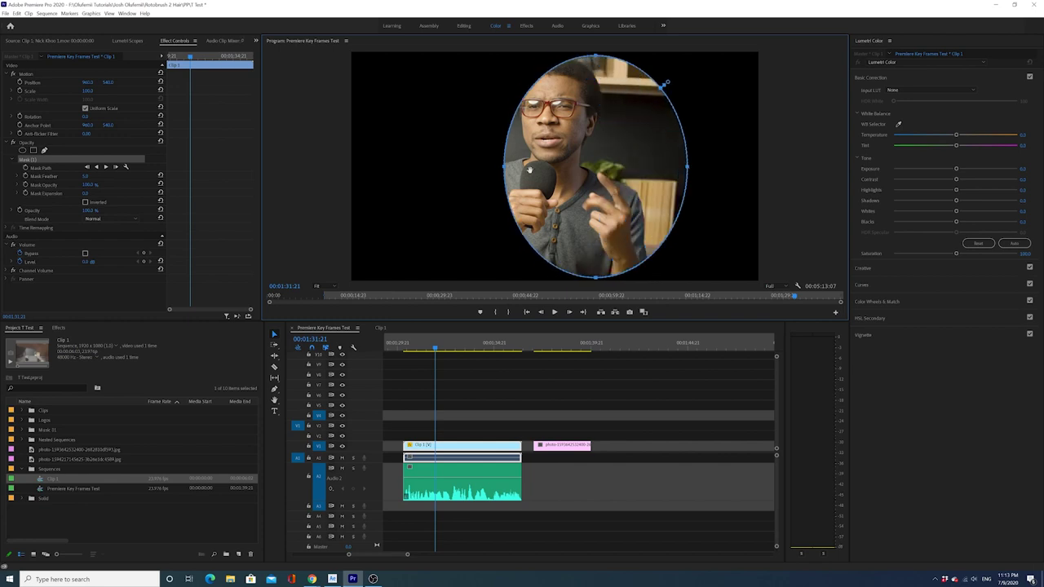
{"action": "left_click_drag", "start_coordinate": [504, 167], "coordinate": [455, 173]}
{"action": "left_click_drag", "start_coordinate": [542, 183], "coordinate": [530, 183]}
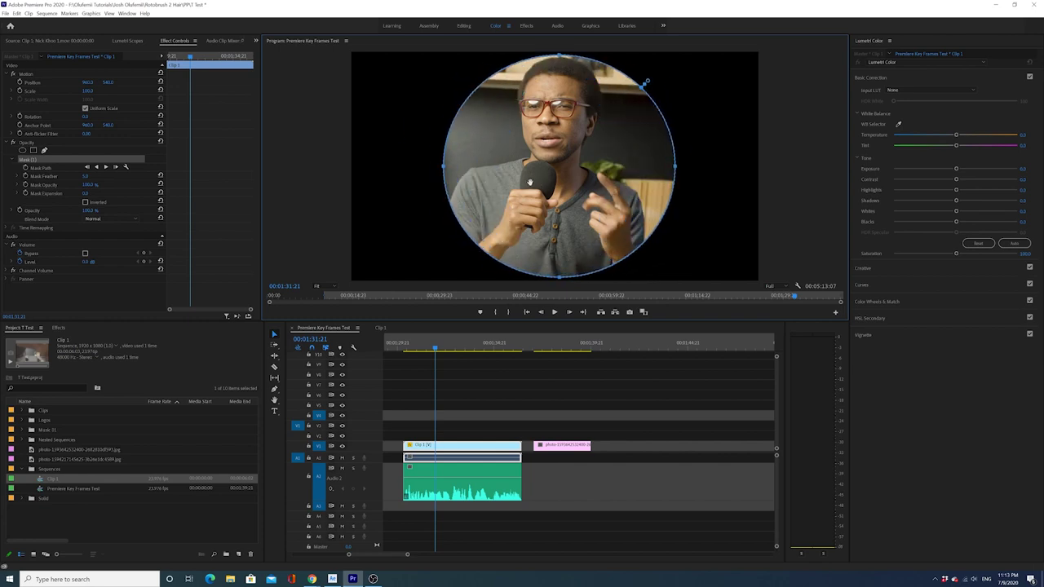
- Raise Clip 1 to track V2 and place the desk photo beneath it on V1, spanning the clip's full length
{"action": "left_click", "coordinate": [503, 422]}
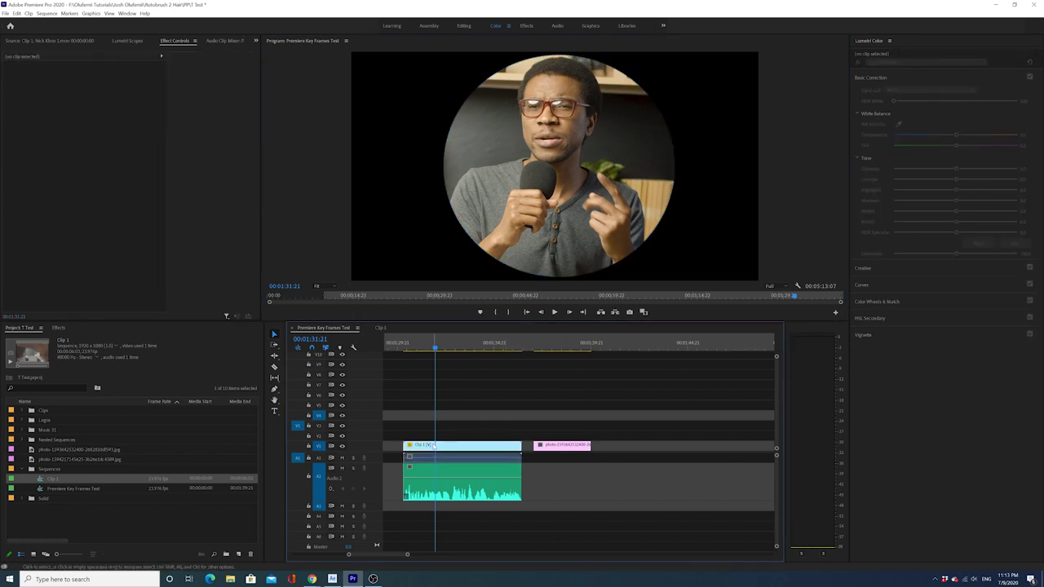
{"action": "left_click_drag", "start_coordinate": [481, 445], "coordinate": [481, 435]}
{"action": "mouse_move", "coordinate": [551, 446]}
{"action": "left_mouse_down"}
{"action": "mouse_move", "coordinate": [421, 446]}
{"action": "mouse_move", "coordinate": [531, 446]}
{"action": "left_mouse_up"}
{"action": "left_click", "coordinate": [436, 349]}
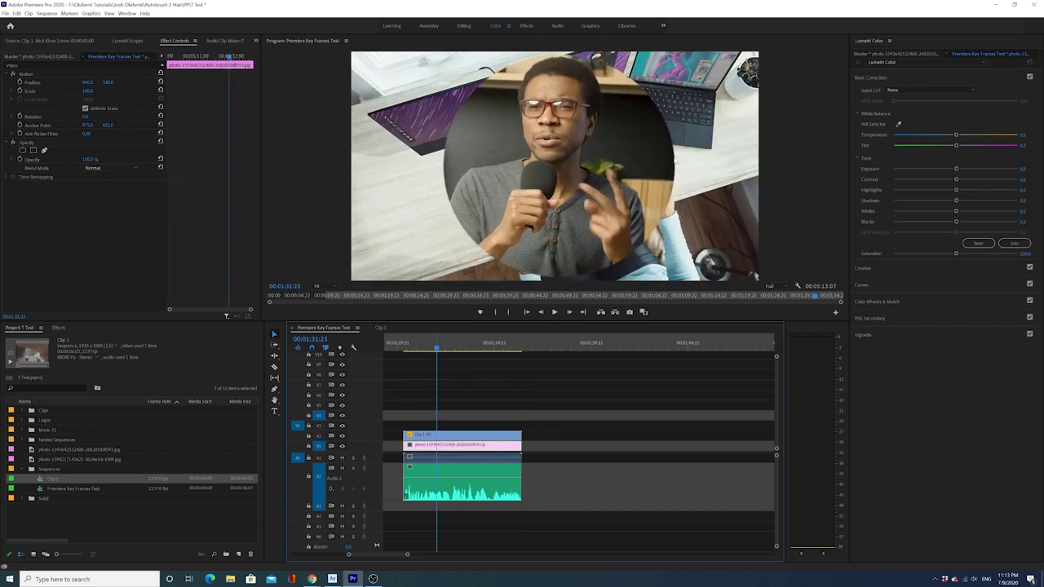
- Set the mask feather of Clip 1 to 0
{"action": "left_click", "coordinate": [456, 436]}
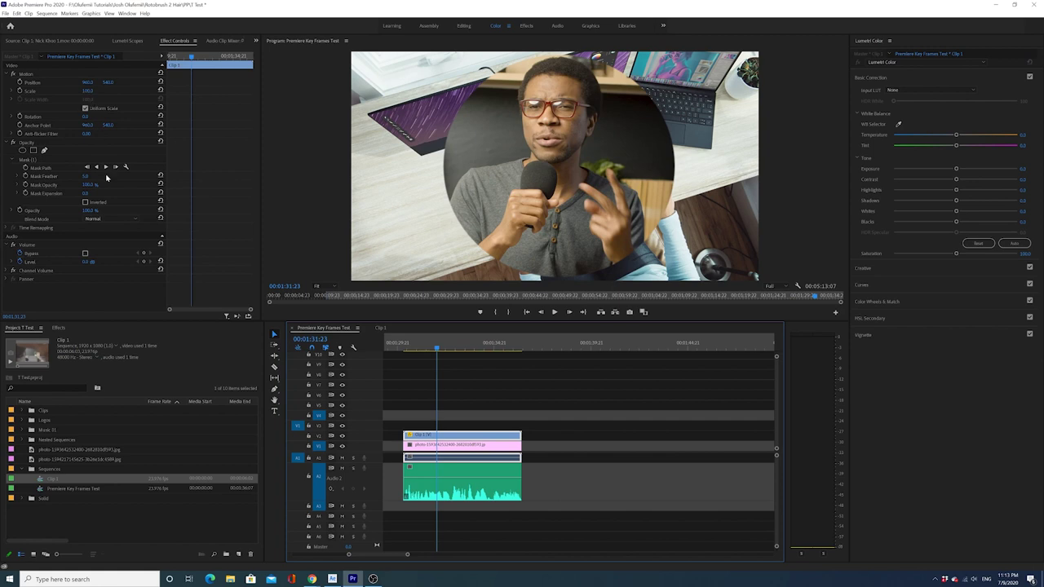
{"action": "left_click_drag", "start_coordinate": [86, 178], "coordinate": [90, 178]}
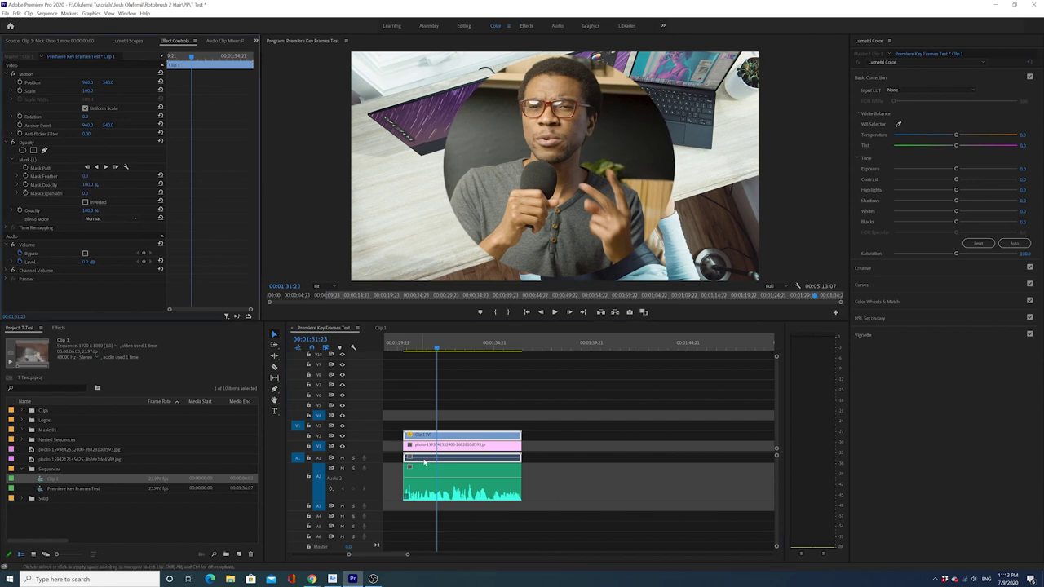
- Scale Clip 1 down to 70 and set its horizontal position to 413, over the left part of the photo
{"action": "left_click_drag", "start_coordinate": [87, 84], "coordinate": [2, 84]}
{"action": "left_click_drag", "start_coordinate": [87, 91], "coordinate": [63, 91]}
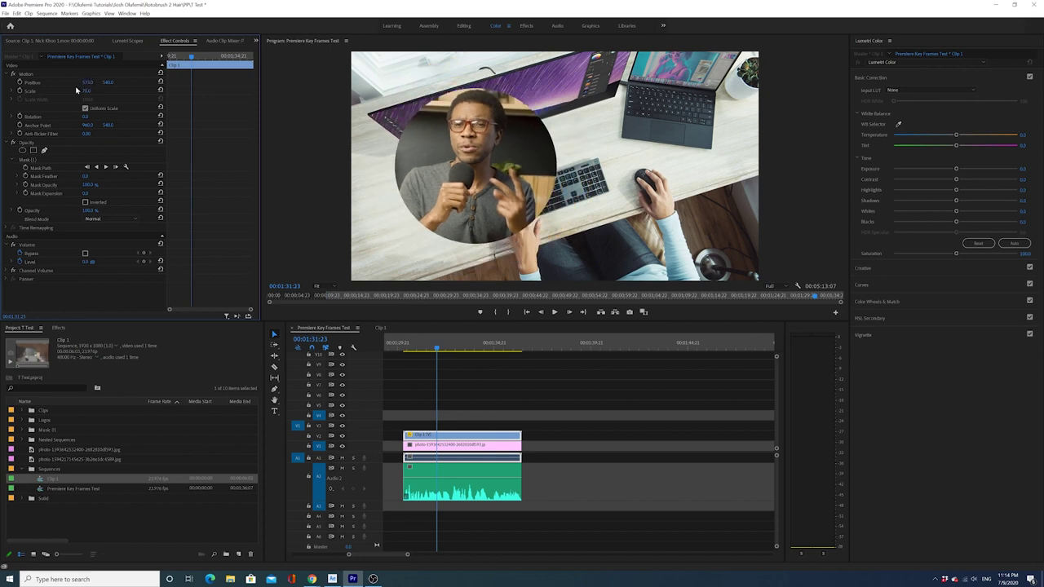
{"action": "left_click_drag", "start_coordinate": [87, 82], "coordinate": [49, 82]}
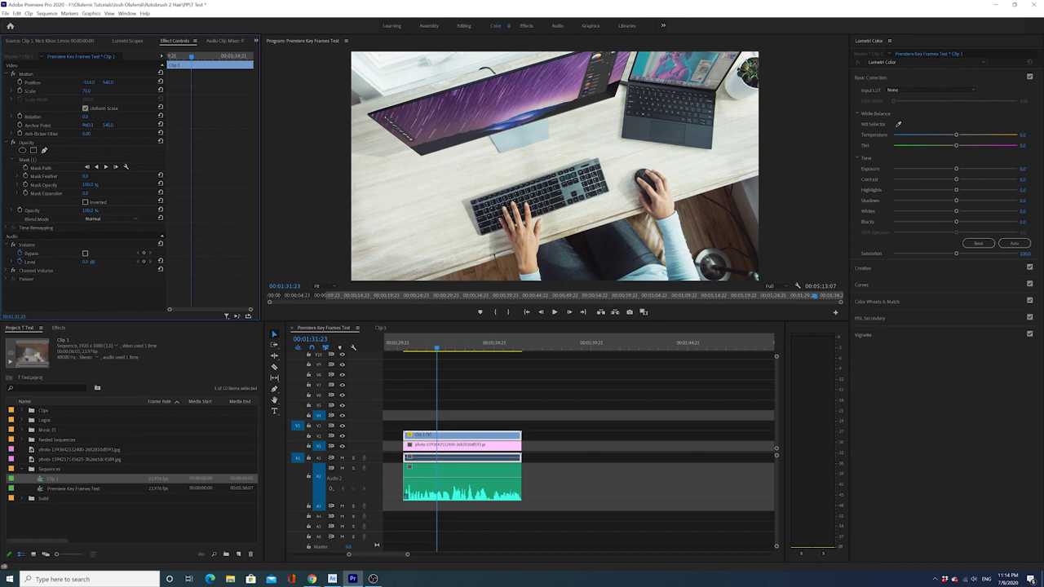
{"action": "mouse_move", "coordinate": [88, 83]}
{"action": "left_mouse_down"}
{"action": "mouse_move", "coordinate": [119, 83]}
{"action": "mouse_move", "coordinate": [49, 82]}
{"action": "mouse_move", "coordinate": [102, 74]}
{"action": "left_mouse_up"}
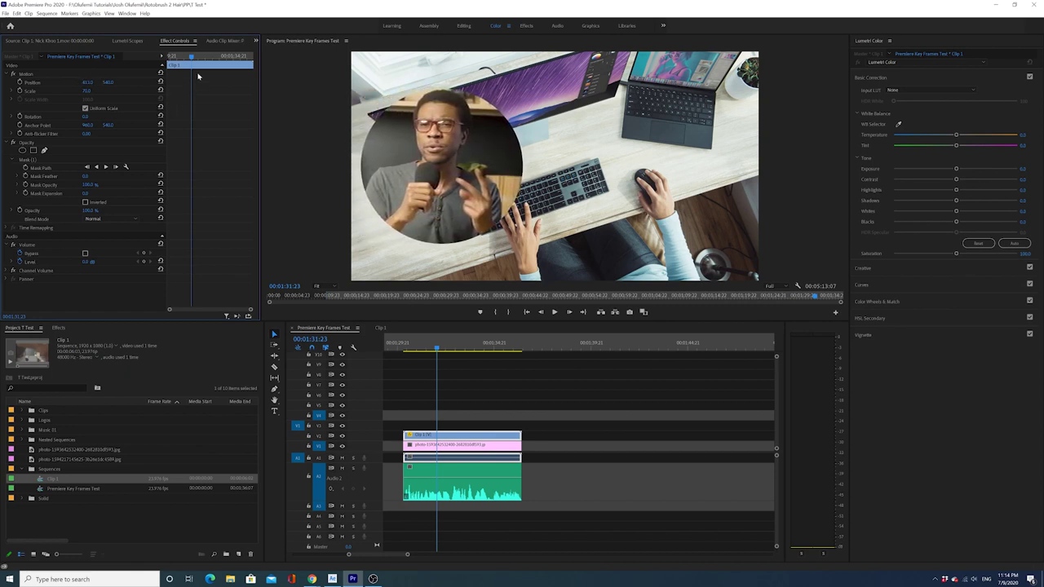
- Add a position keyframe for Clip 1 at its start, 00:01:30:05
{"action": "left_click_drag", "start_coordinate": [191, 56], "coordinate": [163, 60]}
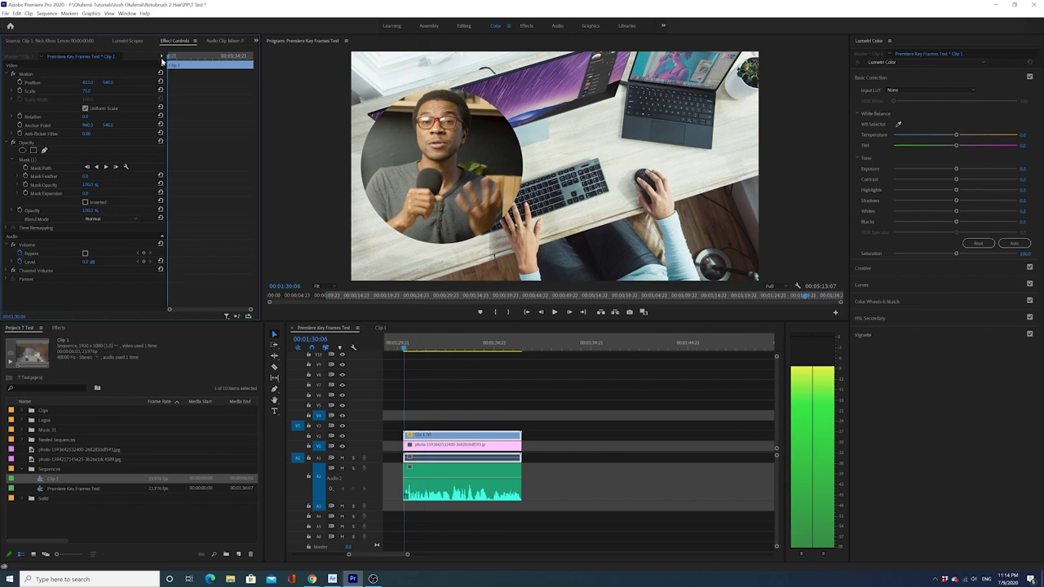
{"action": "left_click", "coordinate": [20, 82]}
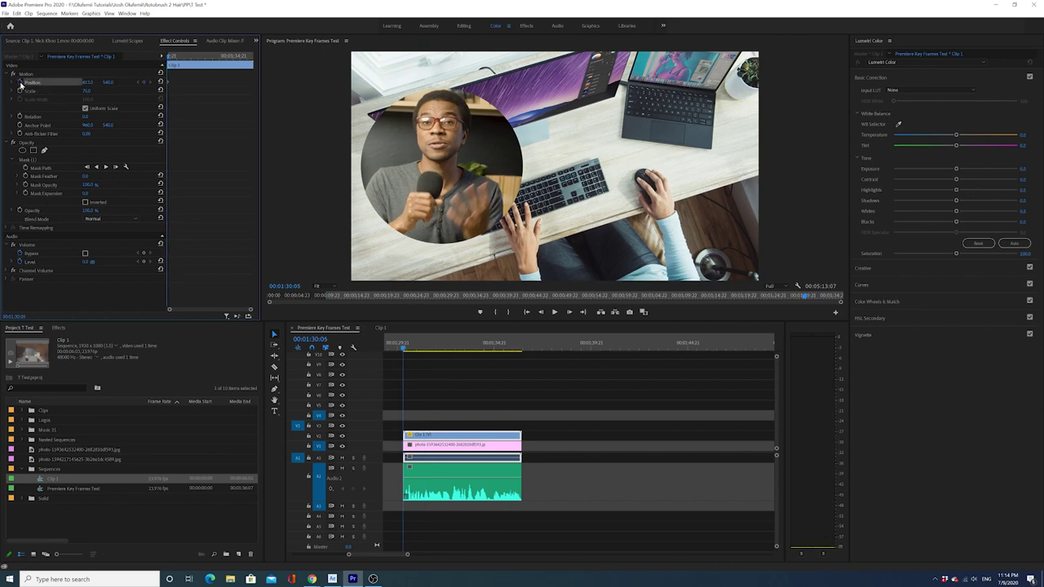
- Animate Clip 1's horizontal position from -428 at 00:01:30:05, outside the frame, to 511 at 00:01:31:21
{"action": "left_click_drag", "start_coordinate": [88, 83], "coordinate": [2, 82]}
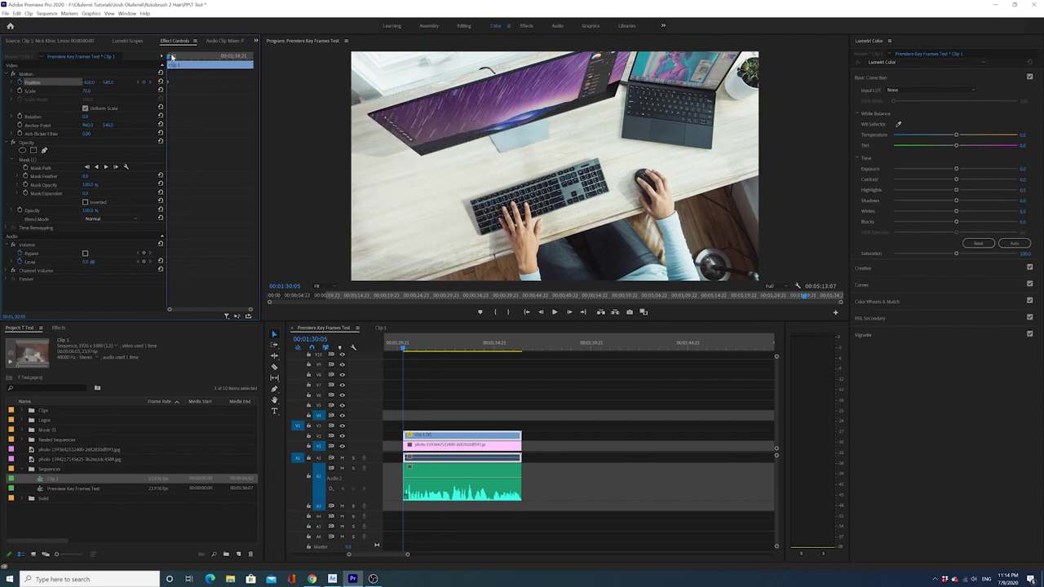
{"action": "left_click_drag", "start_coordinate": [171, 57], "coordinate": [192, 57]}
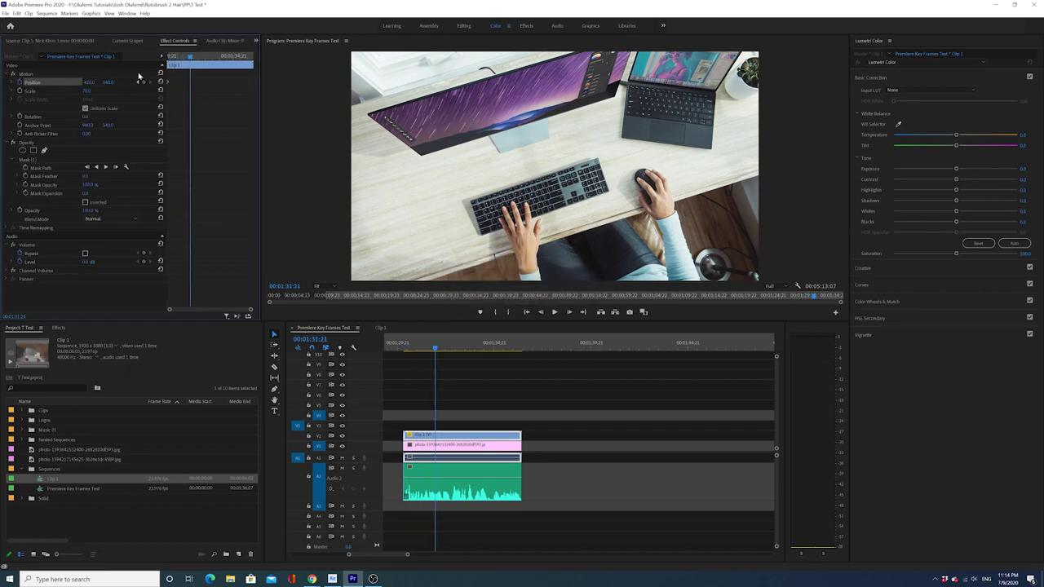
{"action": "left_click_drag", "start_coordinate": [88, 83], "coordinate": [732, 82]}
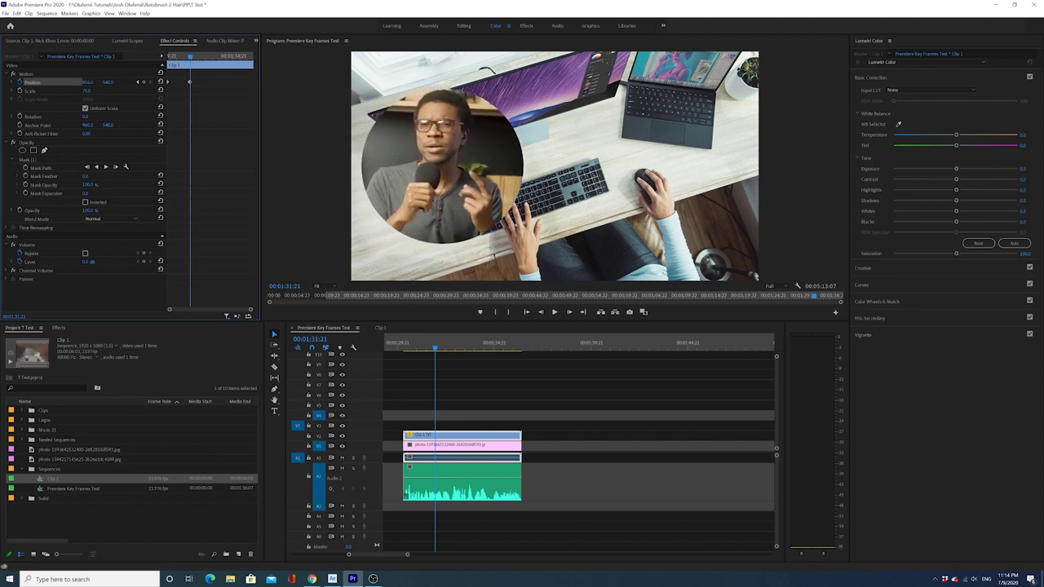
{"action": "left_click_drag", "start_coordinate": [87, 82], "coordinate": [165, 82]}
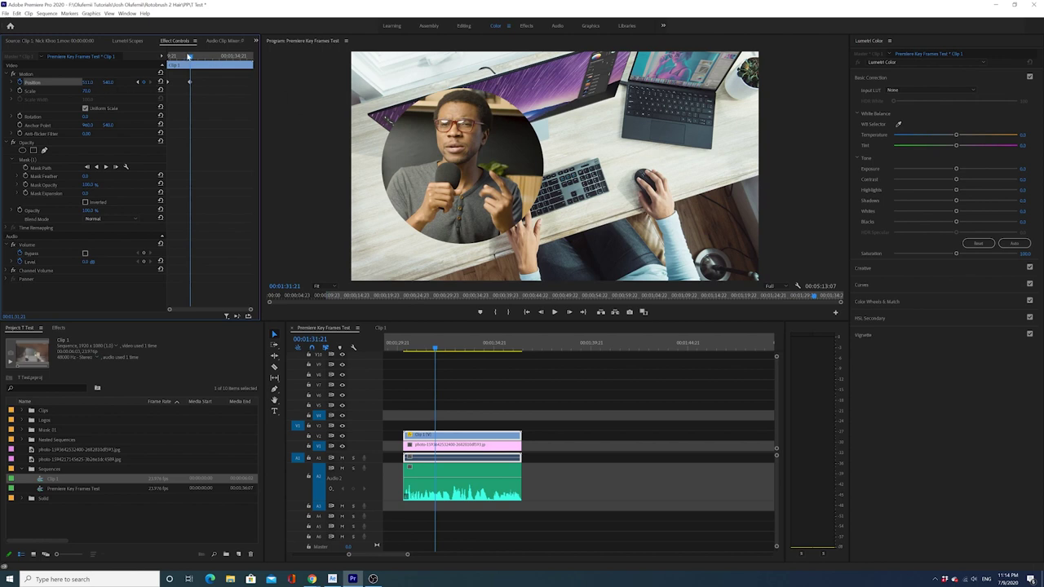
- Play the position animation from the start of Clip 1 and scrub through the slide-in
{"action": "left_click_drag", "start_coordinate": [187, 55], "coordinate": [168, 55]}
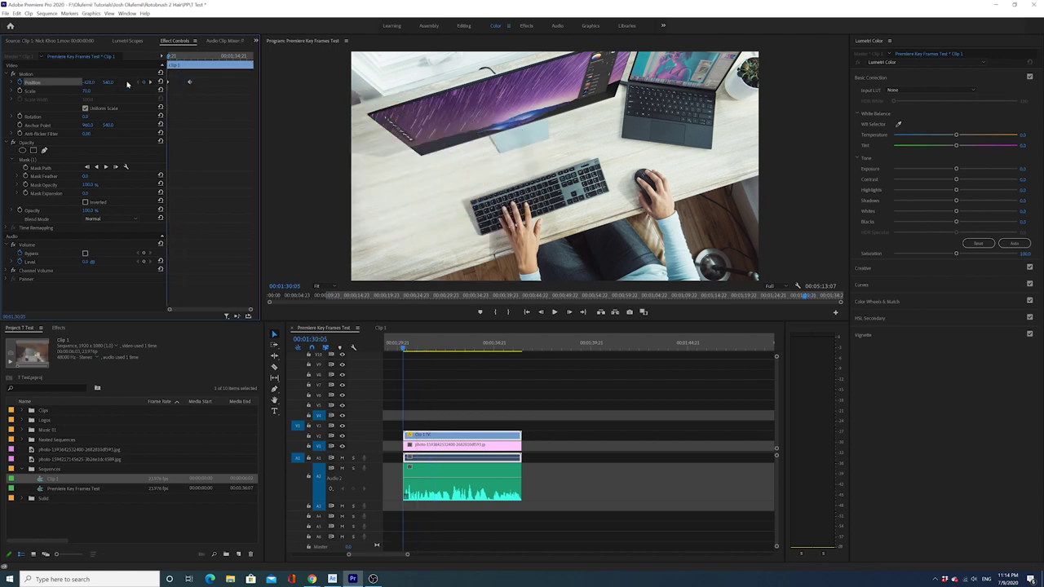
{"action": "left_click", "coordinate": [557, 312]}
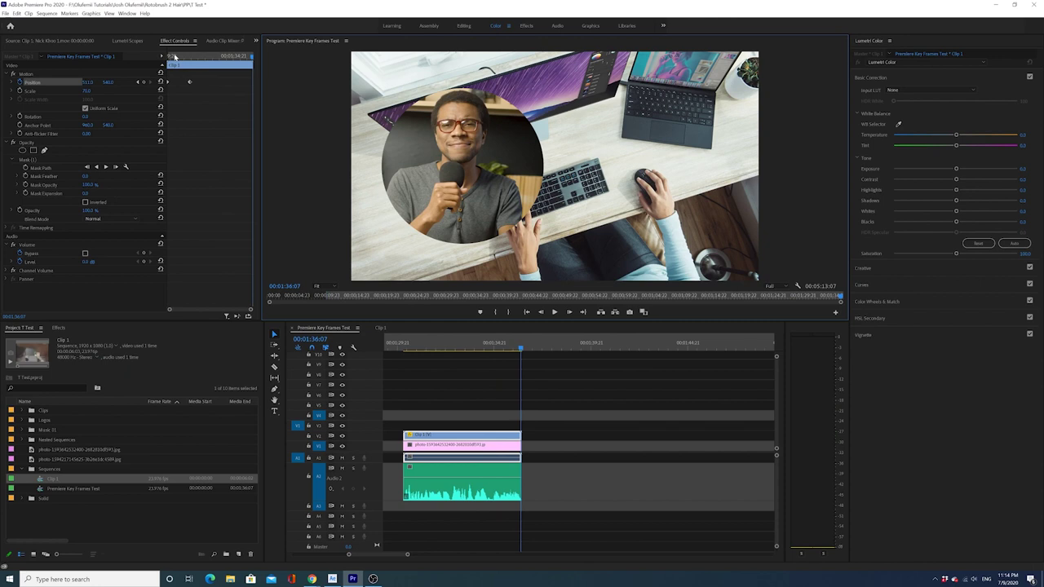
{"action": "key", "text": "Up"}
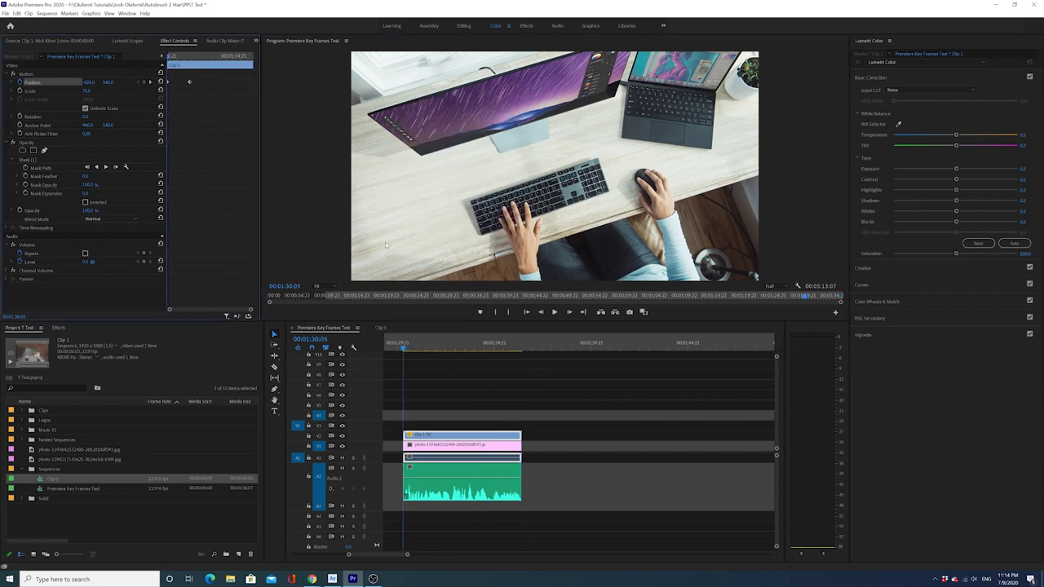
{"action": "left_click", "coordinate": [554, 313]}
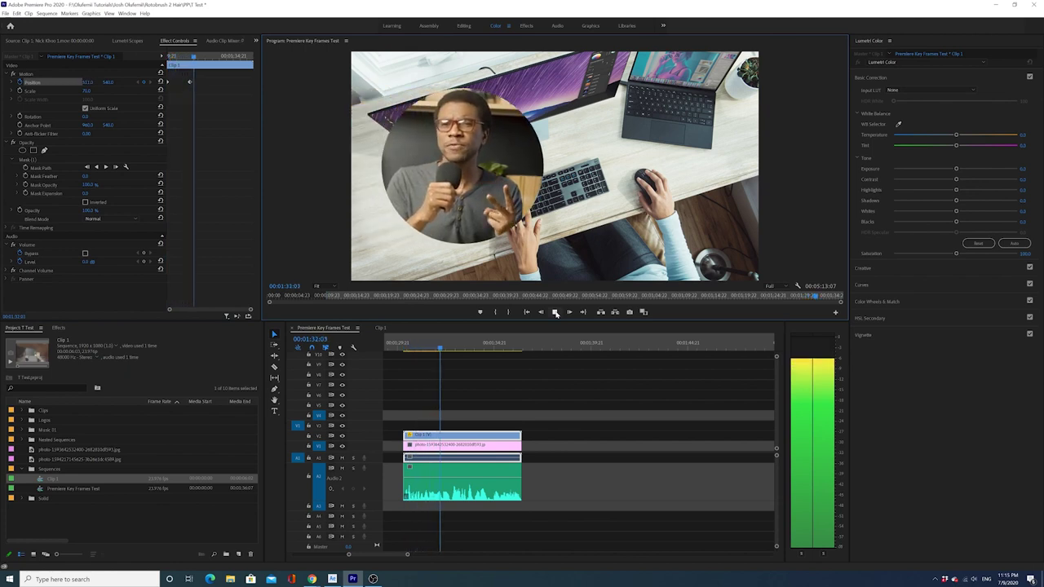
{"action": "left_click", "coordinate": [554, 312]}
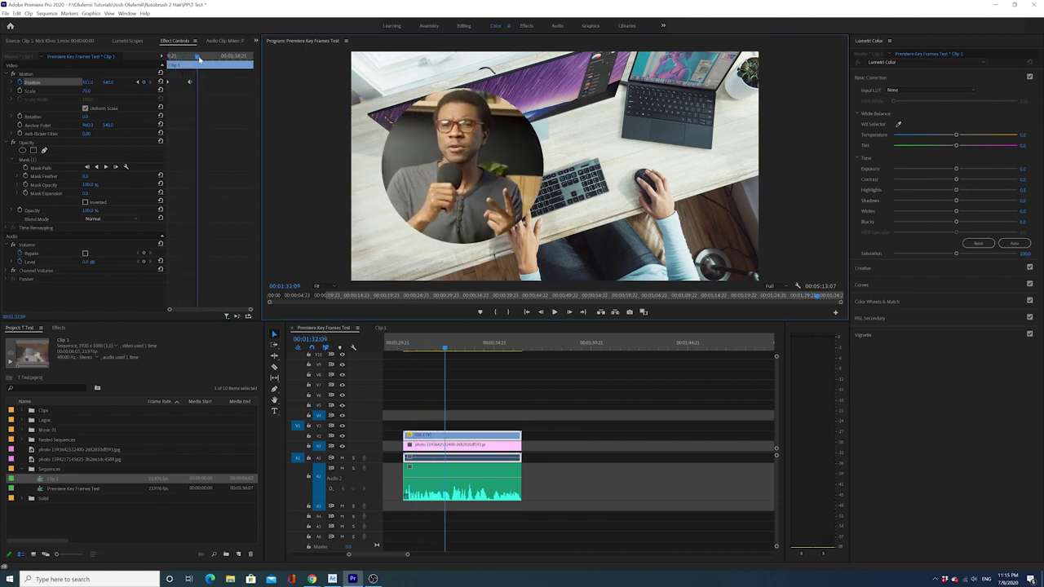
{"action": "left_click_drag", "start_coordinate": [172, 57], "coordinate": [195, 59]}
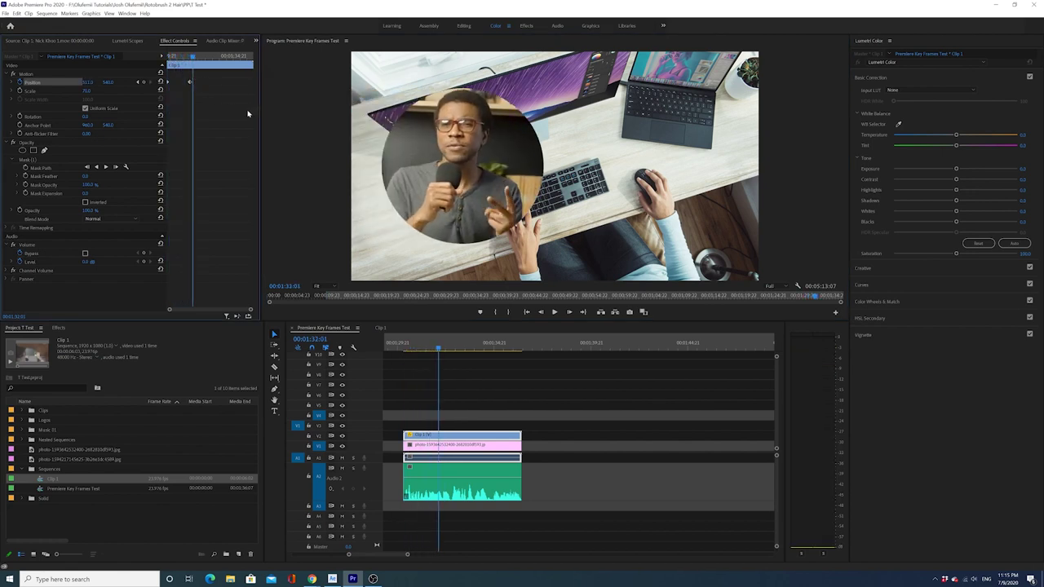
- Set the temporal interpolation of both position keyframes of Clip 1 to Bezier
{"action": "left_click_drag", "start_coordinate": [261, 117], "coordinate": [303, 117]}
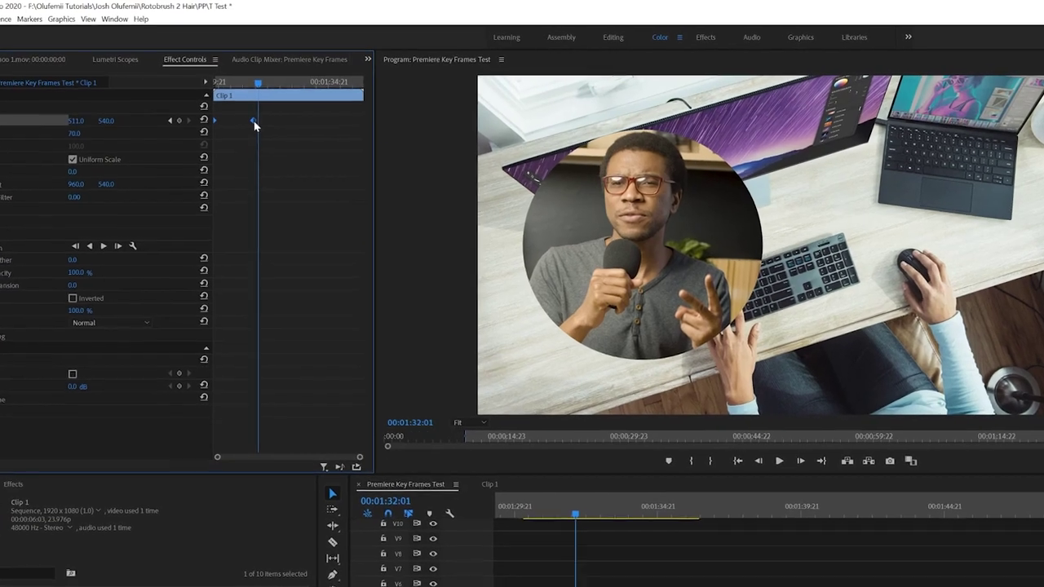
{"action": "right_click", "coordinate": [254, 121]}
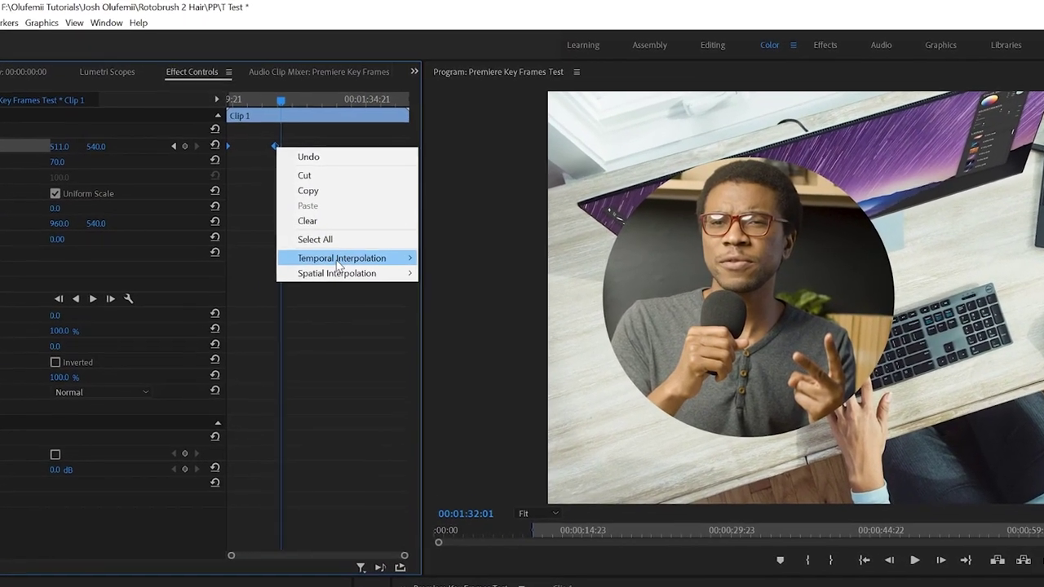
{"action": "mouse_move", "coordinate": [359, 250]}
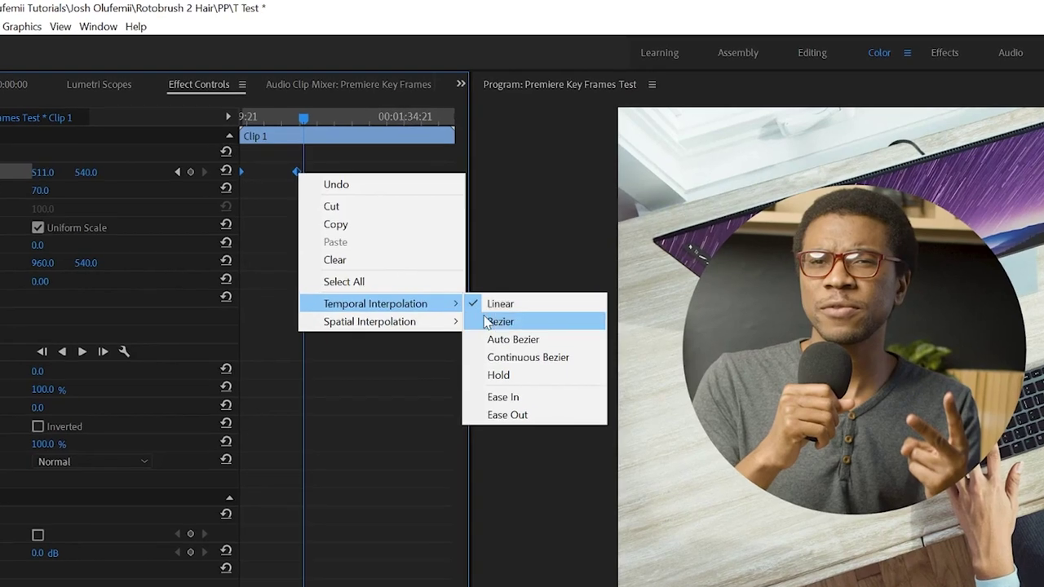
{"action": "left_click", "coordinate": [493, 322]}
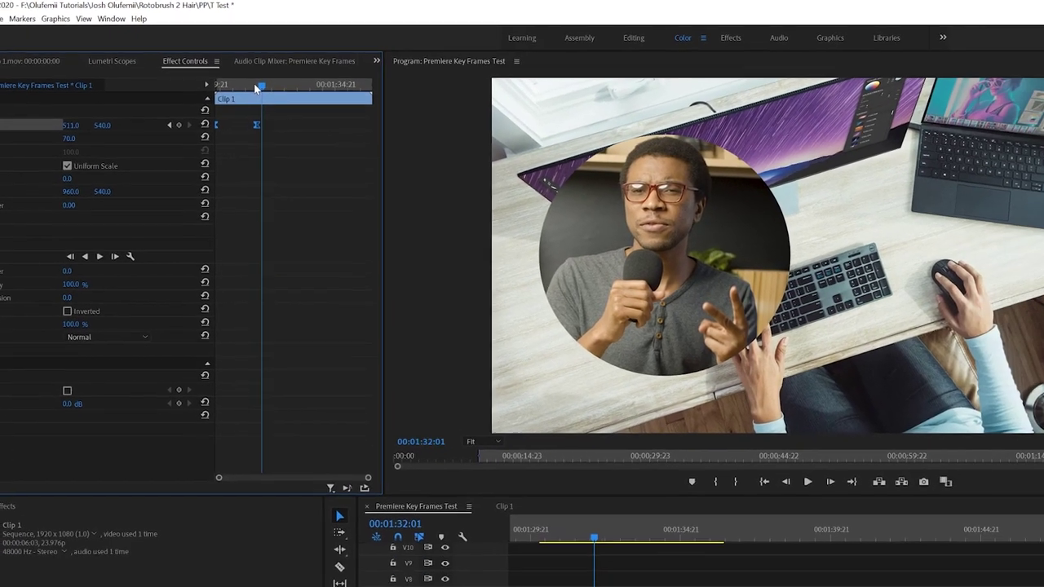
- Play the Bezier-interpolated slide-in of Clip 1 from its start
{"action": "left_click_drag", "start_coordinate": [272, 99], "coordinate": [189, 127]}
{"action": "left_click", "coordinate": [894, 545]}
{"action": "left_click", "coordinate": [576, 312]}
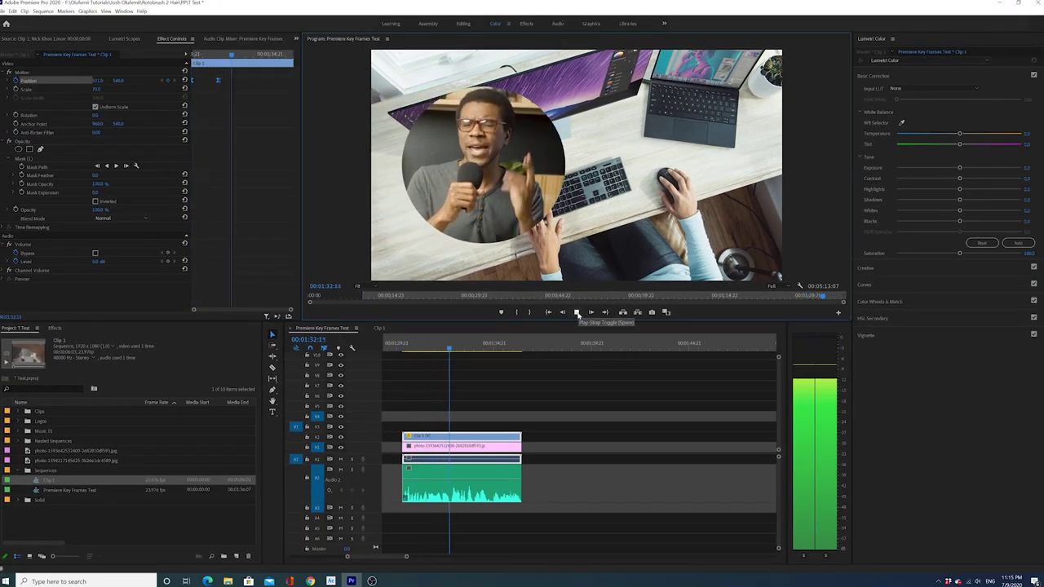
{"action": "left_click", "coordinate": [577, 312]}
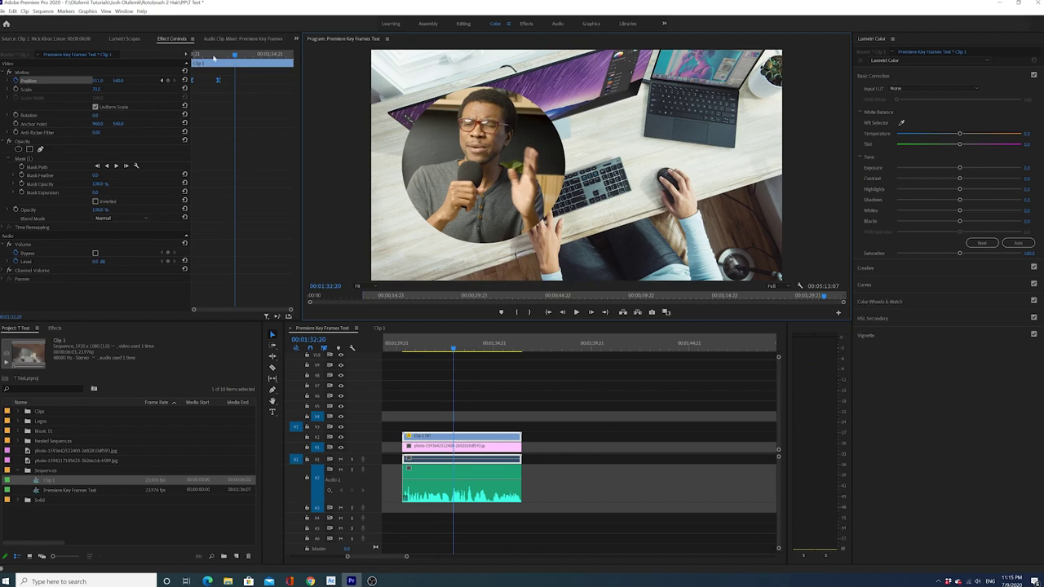
- Reshape the position velocity graph by extending the second keyframe's incoming handle toward the first keyframe and down near zero, for a fast start and slow finish
{"action": "left_click_drag", "start_coordinate": [225, 56], "coordinate": [208, 57]}
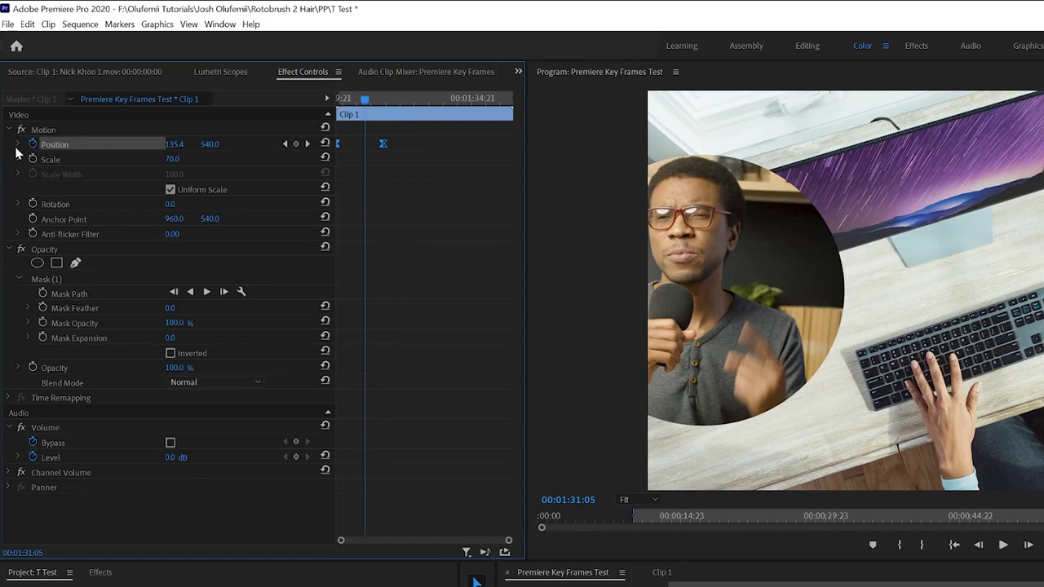
{"action": "left_click", "coordinate": [18, 145]}
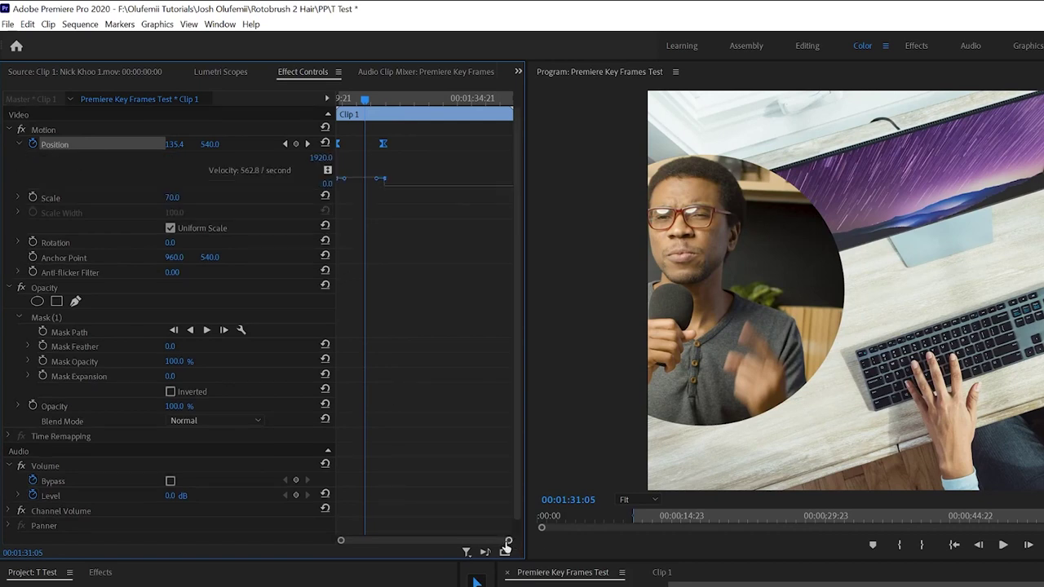
{"action": "left_click_drag", "start_coordinate": [508, 543], "coordinate": [424, 542]}
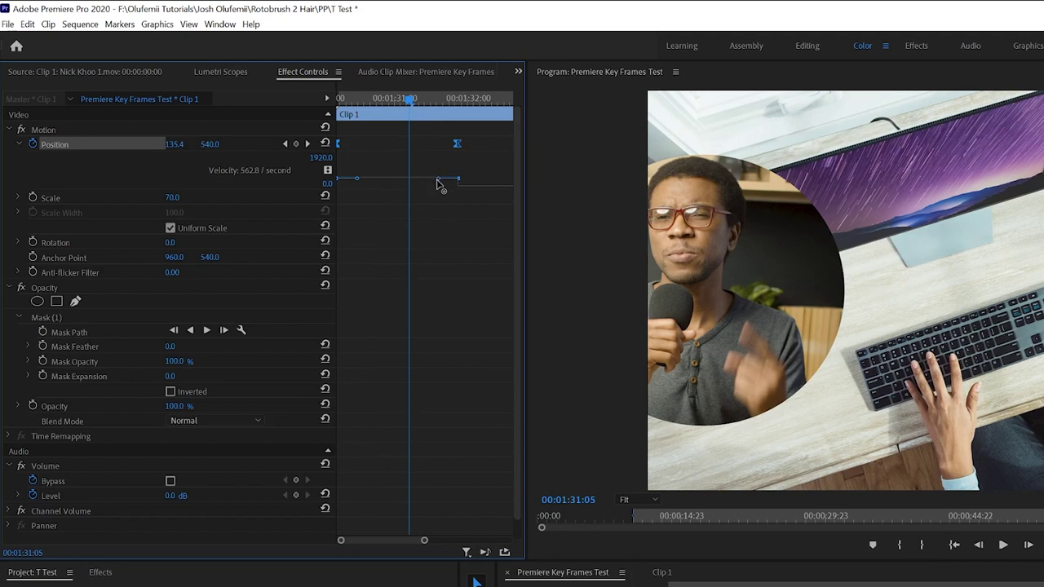
{"action": "left_click_drag", "start_coordinate": [438, 183], "coordinate": [389, 203]}
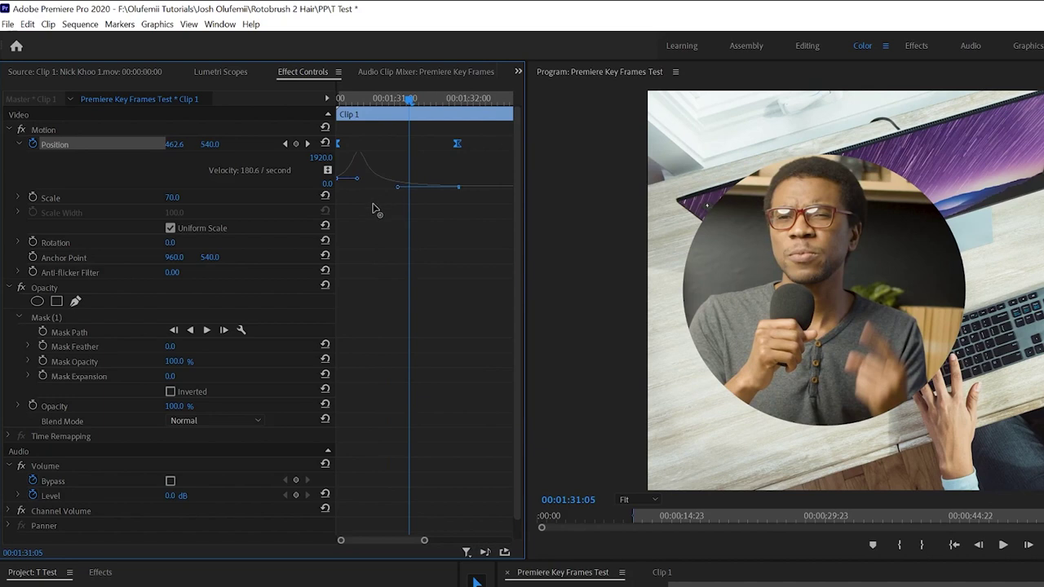
- Try two other placements of the second keyframe's velocity handle and undo each one
{"action": "mouse_move", "coordinate": [397, 187]}
{"action": "left_mouse_down"}
{"action": "mouse_move", "coordinate": [396, 168]}
{"action": "mouse_move", "coordinate": [399, 194]}
{"action": "left_mouse_up"}
{"action": "key", "text": "ctrl+z"}
{"action": "left_click_drag", "start_coordinate": [397, 186], "coordinate": [409, 179]}
{"action": "key", "text": "ctrl+z"}
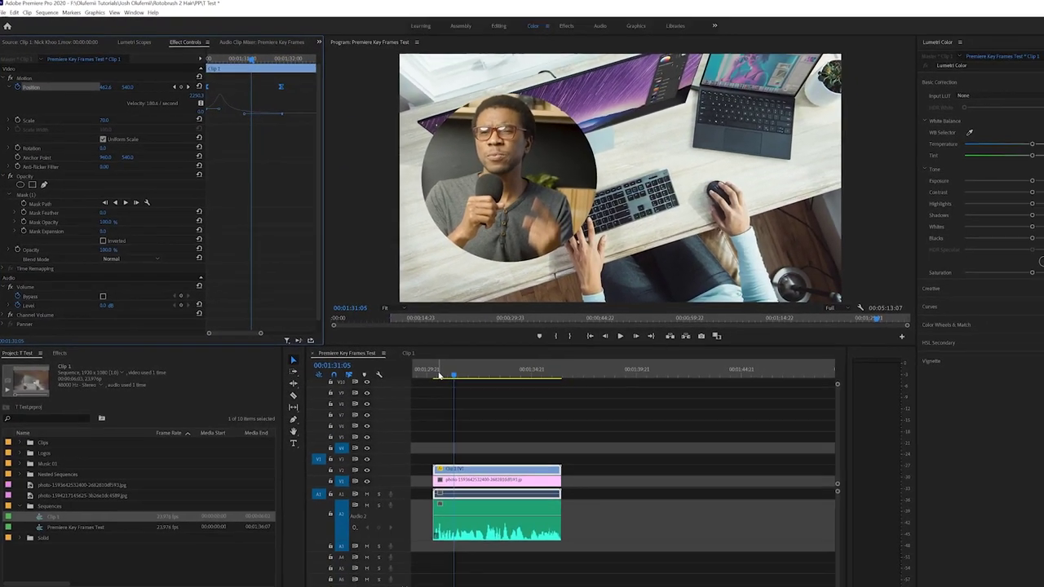
- Replay the eased slide-in of Clip 1 from its start several times and review the motion
{"action": "left_click", "coordinate": [401, 352]}
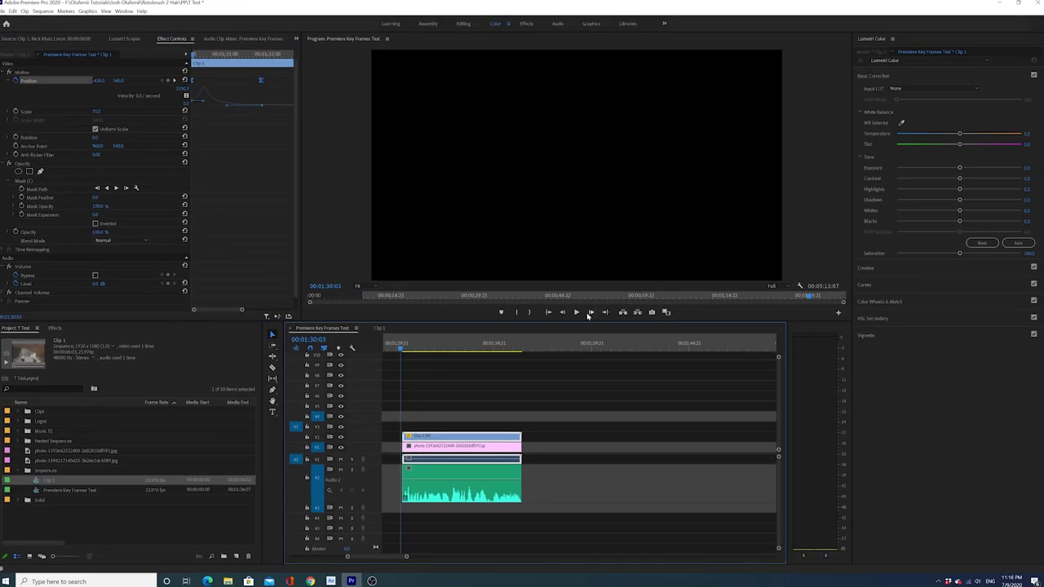
{"action": "left_click", "coordinate": [577, 312]}
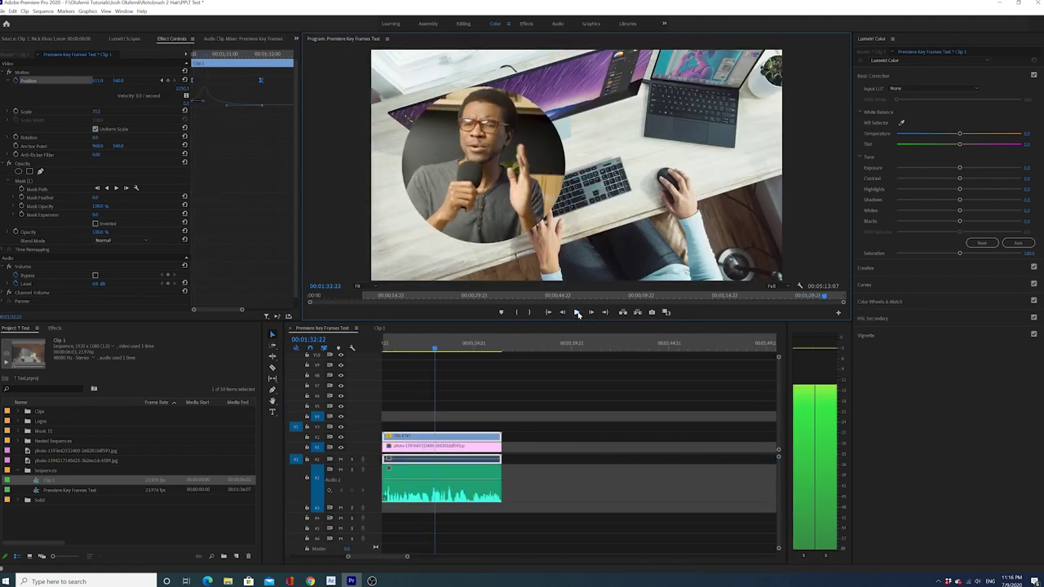
{"action": "left_click", "coordinate": [577, 313]}
{"action": "scroll", "coordinate": [425, 390], "scroll_direction": "up", "scroll_amount": 1}
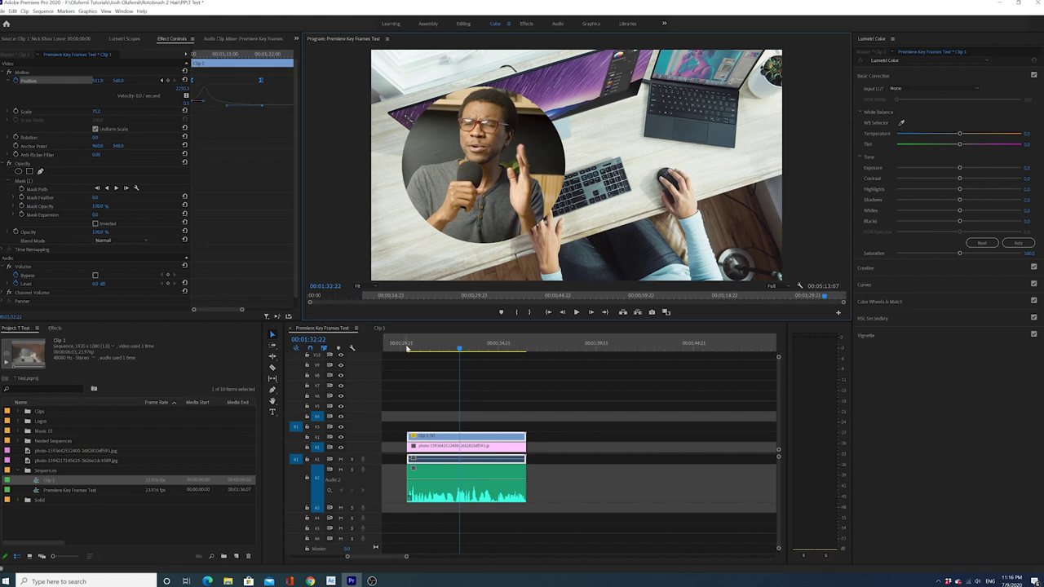
{"action": "left_click", "coordinate": [406, 347]}
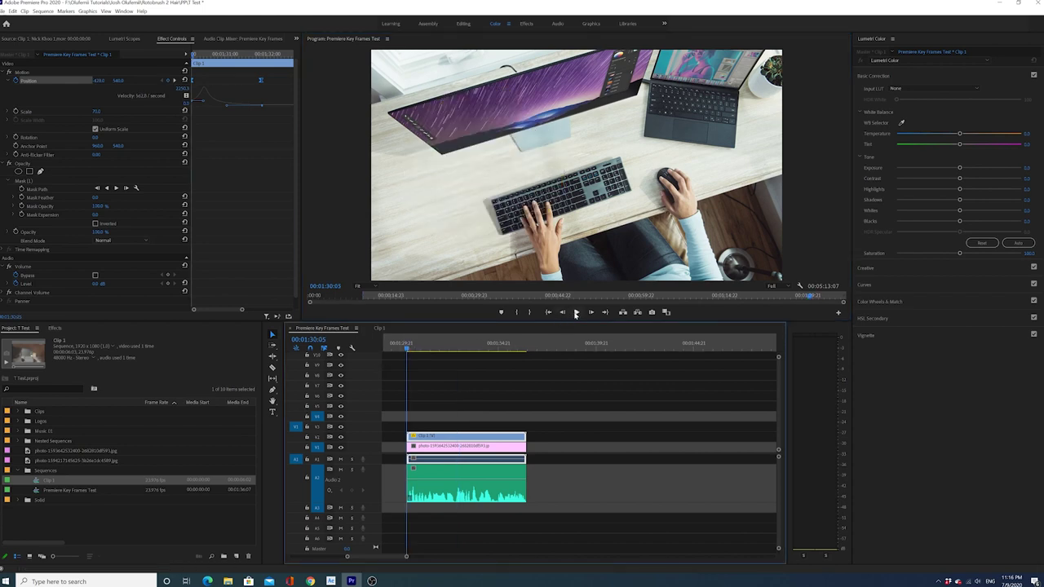
{"action": "left_click", "coordinate": [576, 313]}
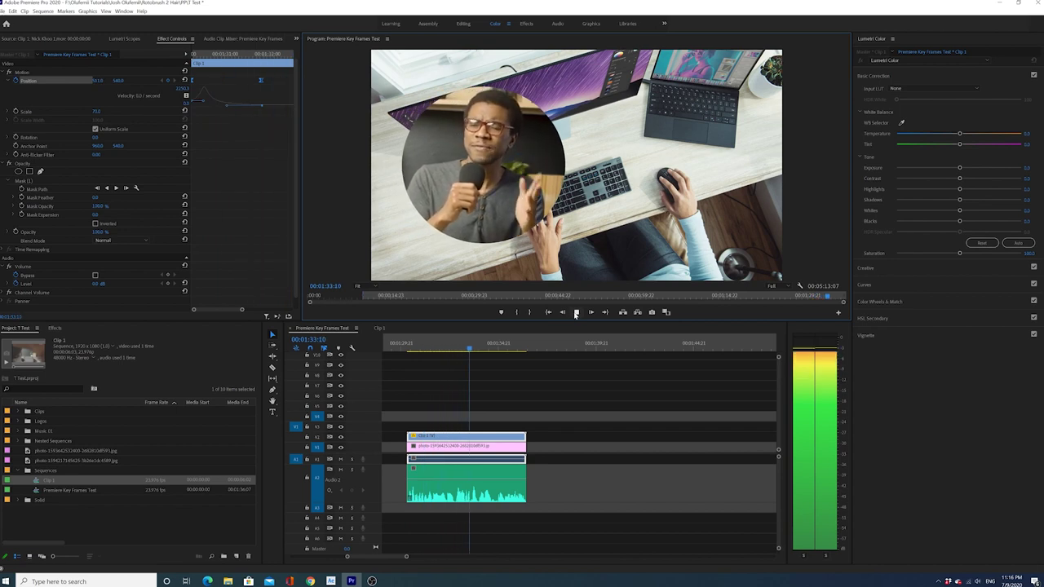
{"action": "key", "text": "space"}
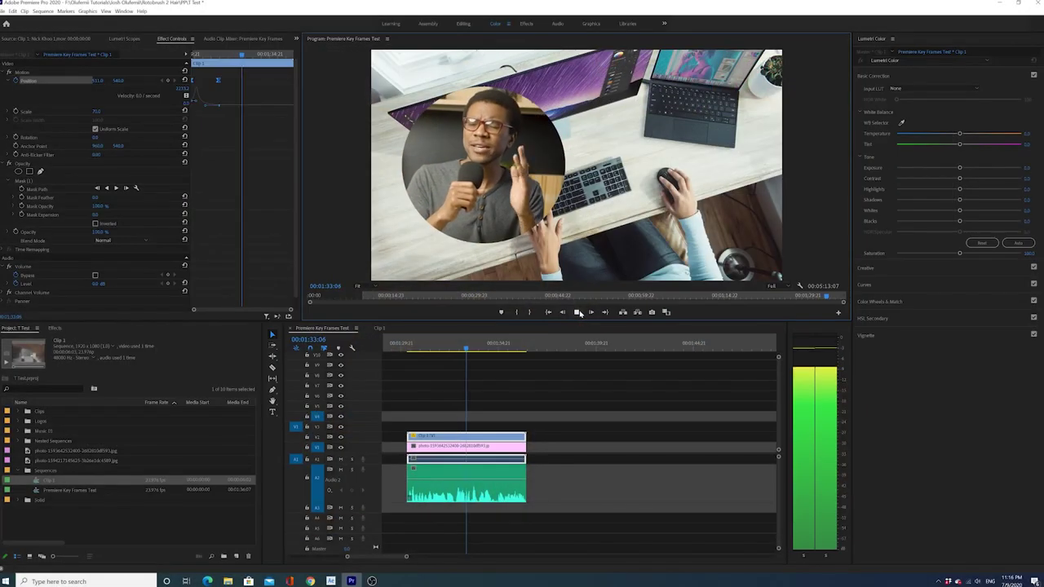
{"action": "left_click", "coordinate": [578, 313]}
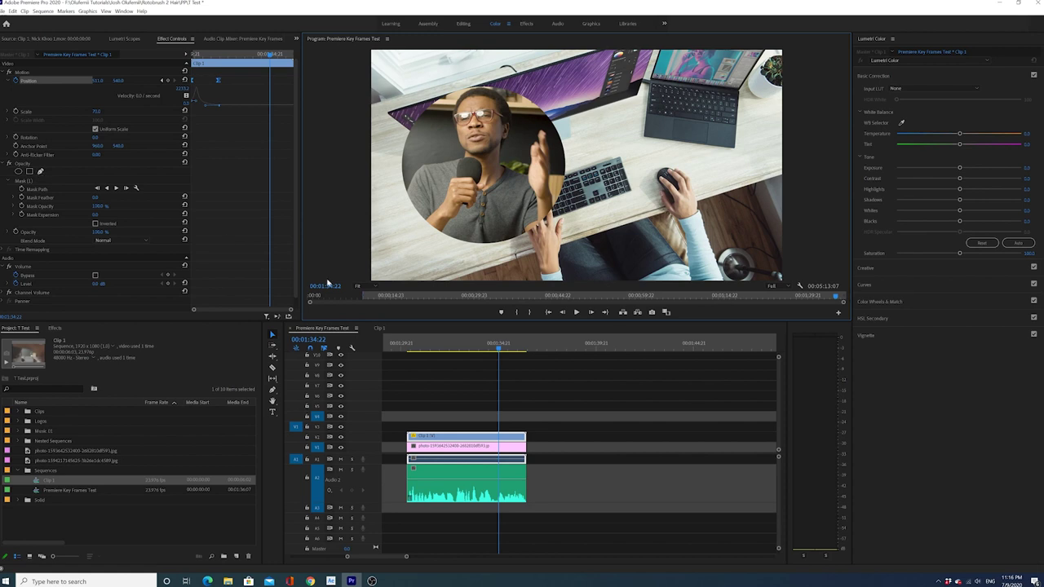
{"action": "left_click_drag", "start_coordinate": [499, 344], "coordinate": [460, 346]}
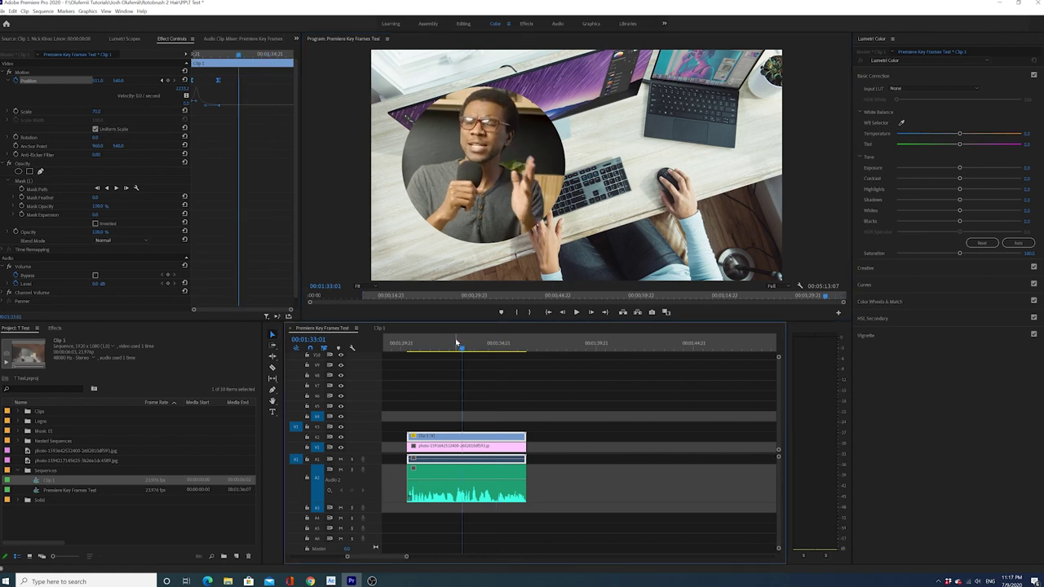